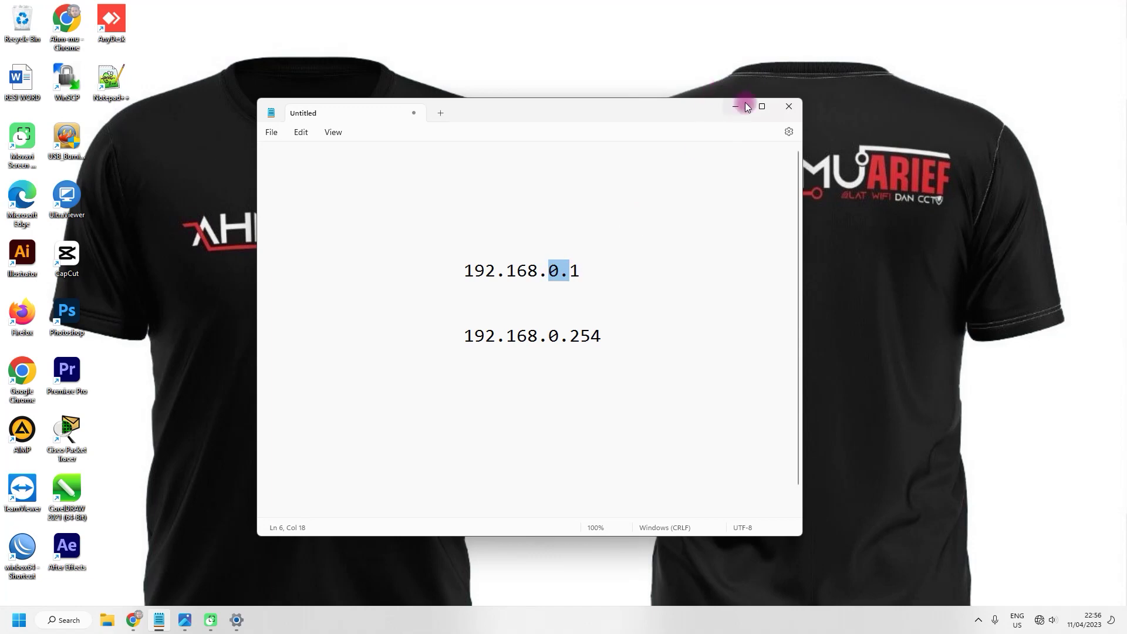
# - Open the IPv4 properties of the Ethernet-Kabel adapter from the advanced network settings to check its static address
pyautogui.click(236, 620)
pyautogui.click(289, 381)
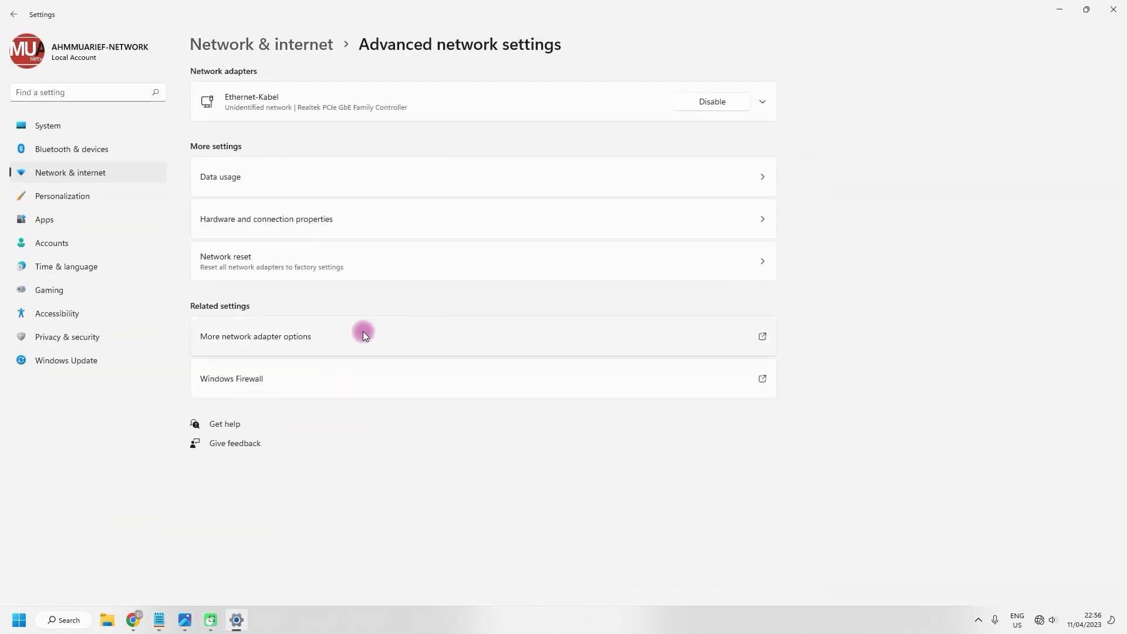
pyautogui.click(304, 343)
pyautogui.click(485, 200)
pyautogui.rightClick(485, 201)
pyautogui.click(526, 311)
pyautogui.doubleClick(377, 296)
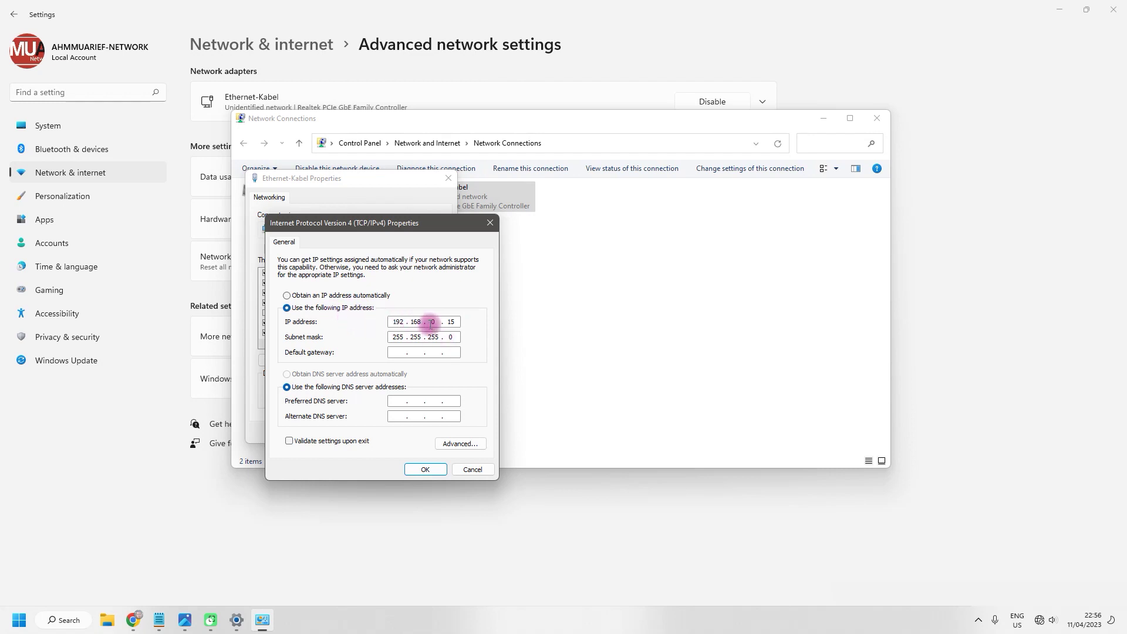
# - Accept the adapter's IPv4 and connection properties, and minimize the network windows
pyautogui.click(428, 469)
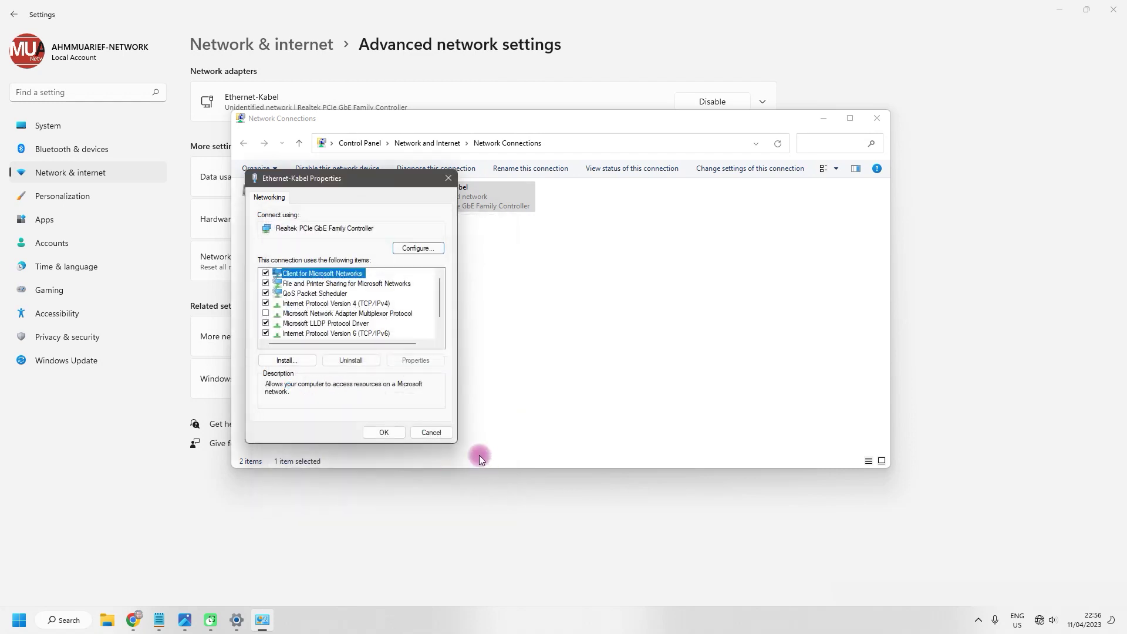
pyautogui.click(388, 434)
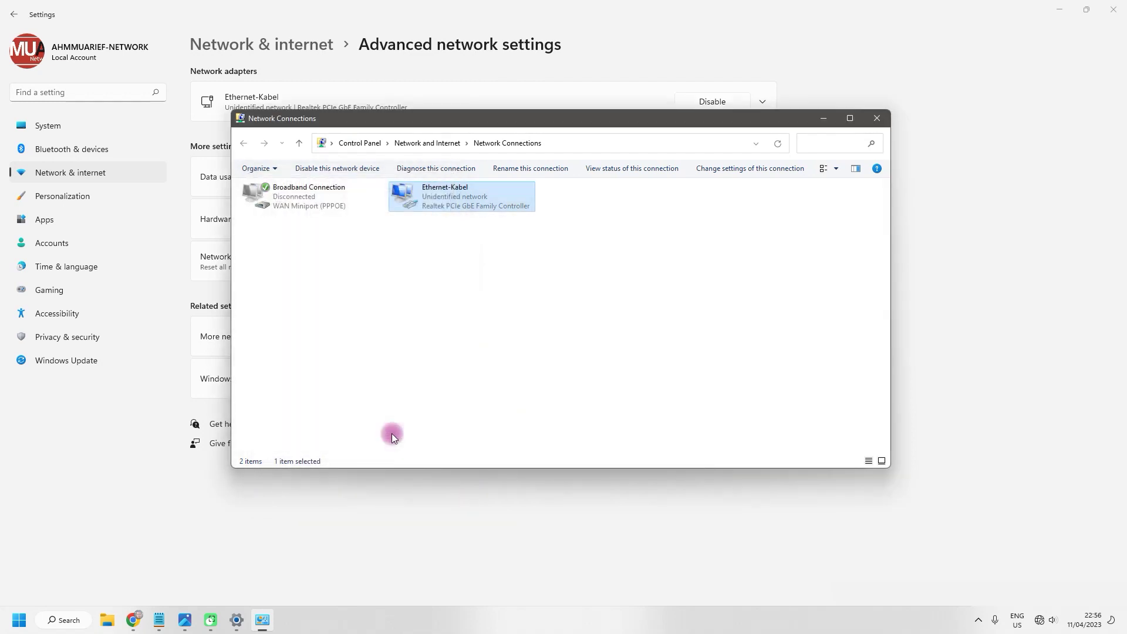
pyautogui.click(818, 121)
pyautogui.click(1059, 9)
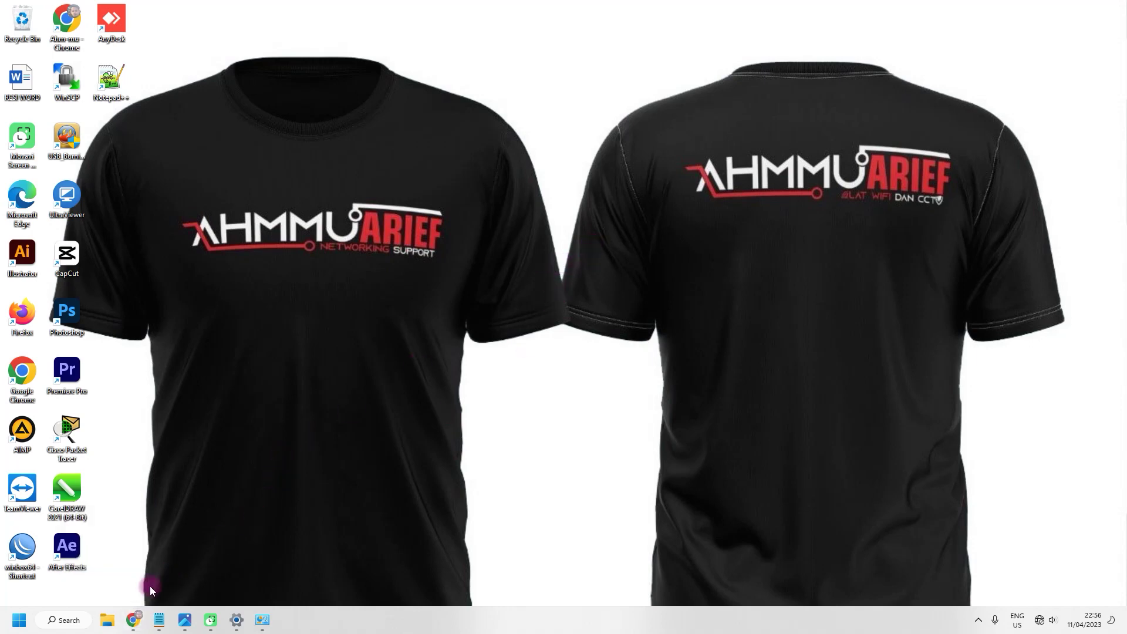
# - Switch to Chrome and open the router's page at 192.168.0.1 from the IP ROUTER bookmarks
pyautogui.moveTo(136, 620)
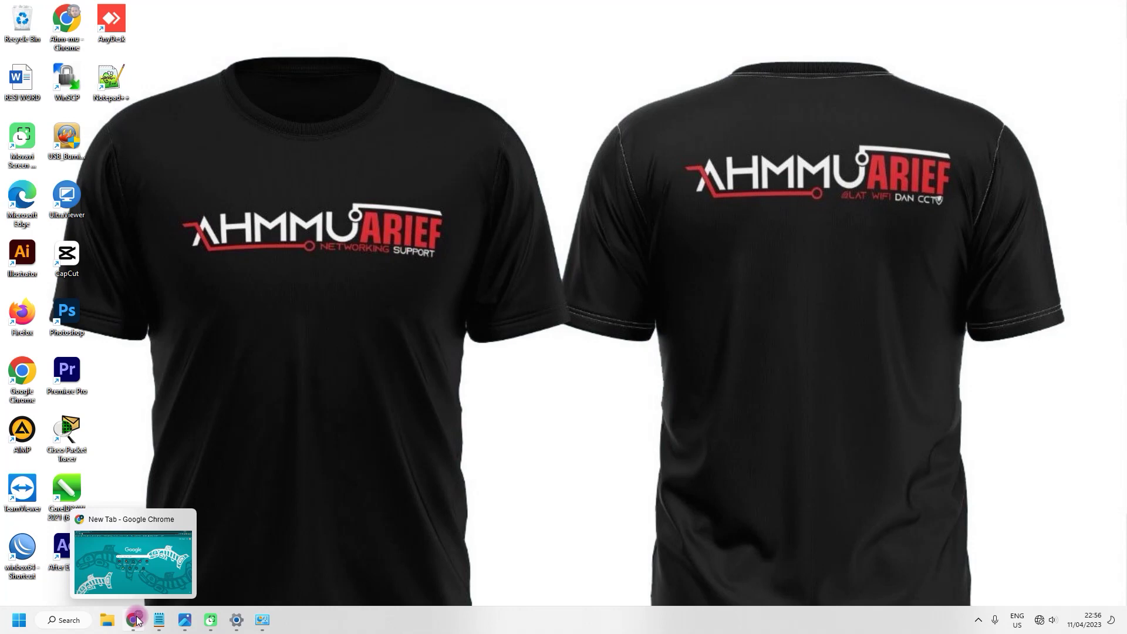
pyautogui.click(136, 619)
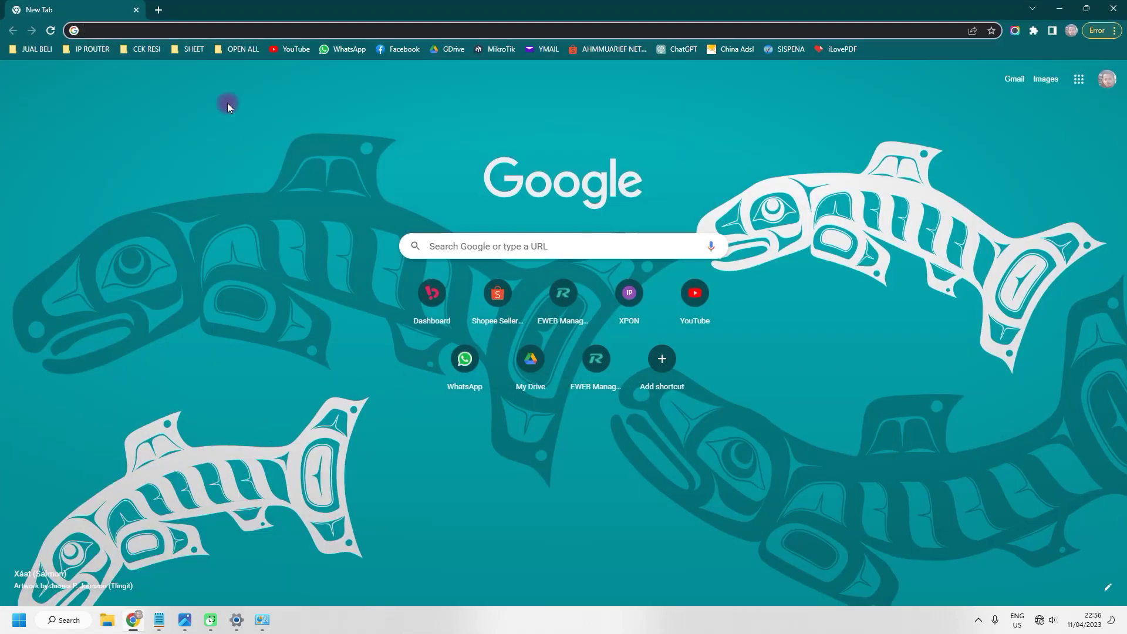
pyautogui.click(91, 49)
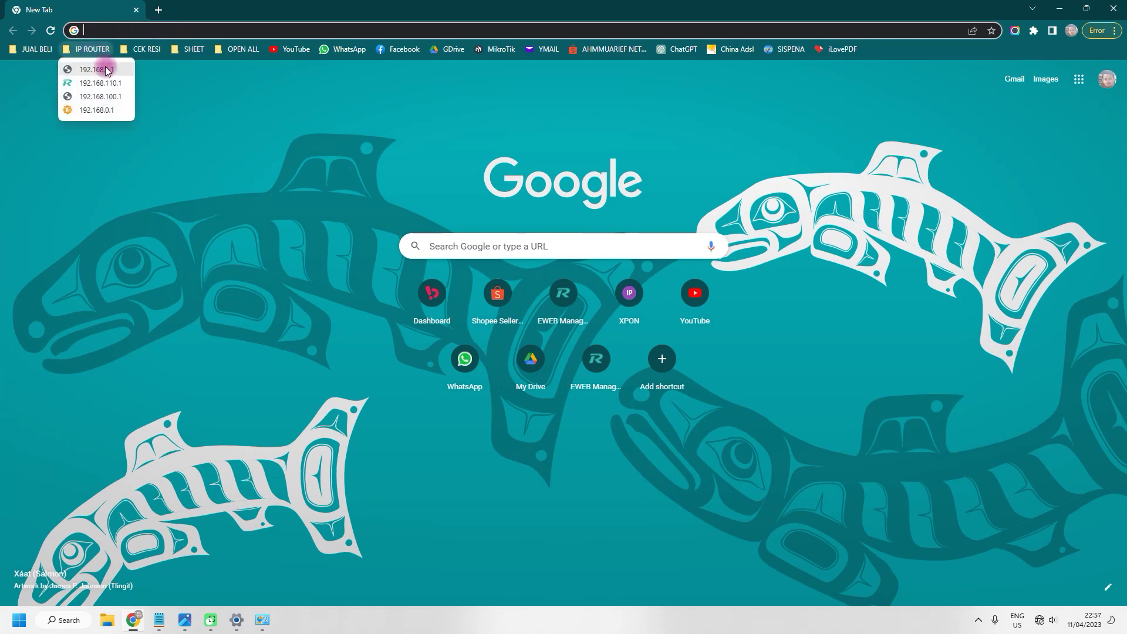
pyautogui.click(99, 111)
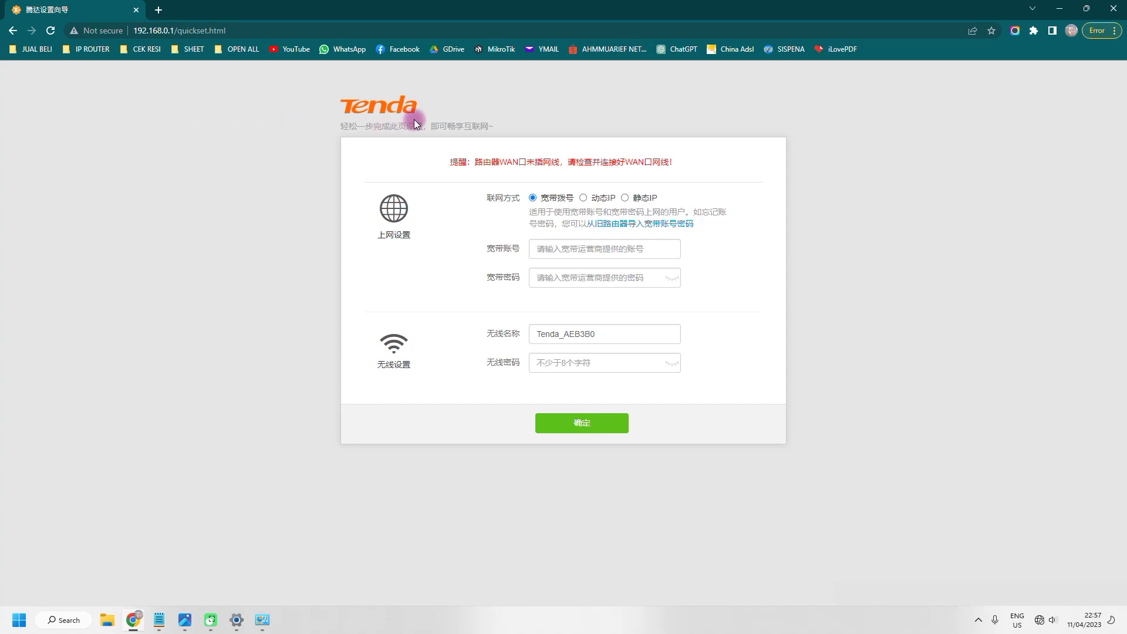
pyautogui.moveTo(343, 107); pyautogui.dragTo(421, 118)
pyautogui.moveTo(344, 124); pyautogui.dragTo(733, 301)
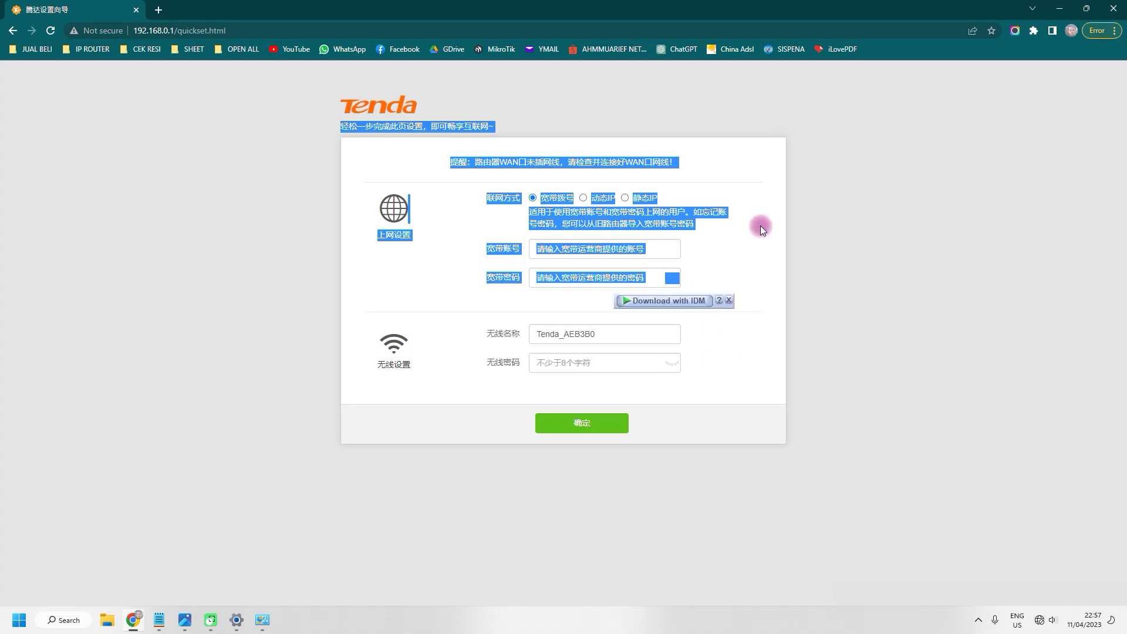
pyautogui.click(760, 225)
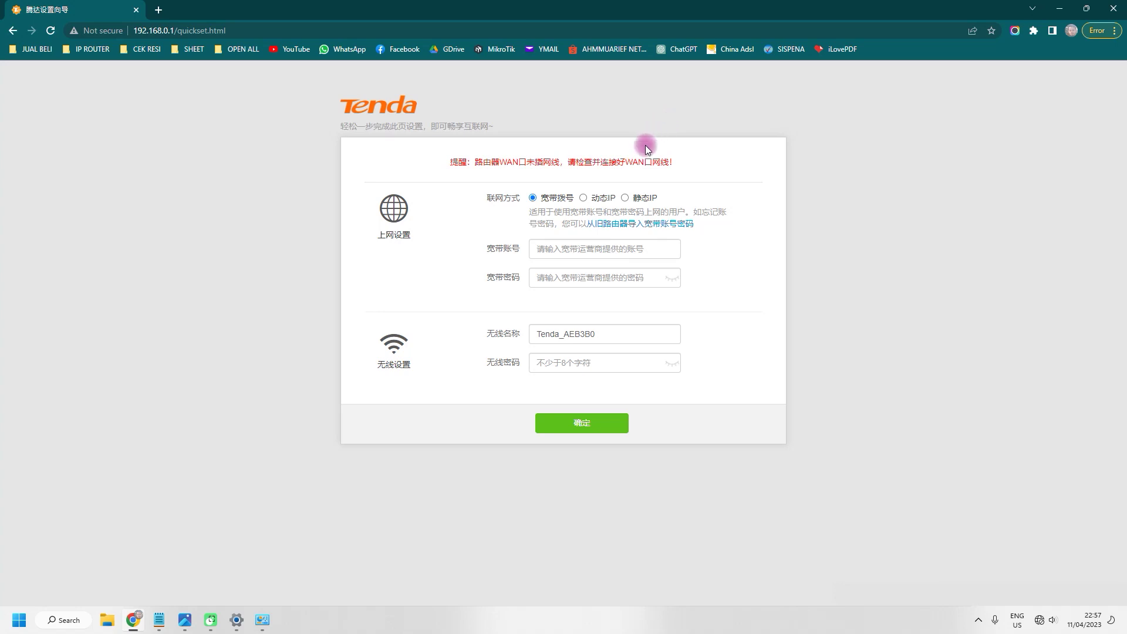
# - Set the router's internet connection type to dynamic IP (动态IP) and submit the quick setup
pyautogui.click(584, 199)
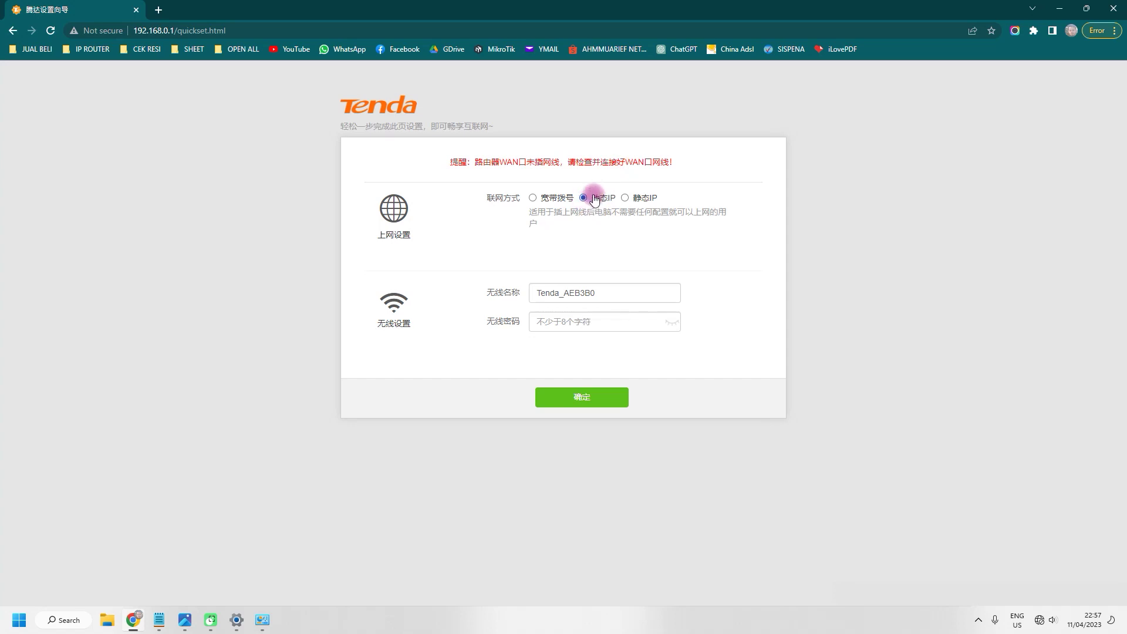
pyautogui.click(584, 400)
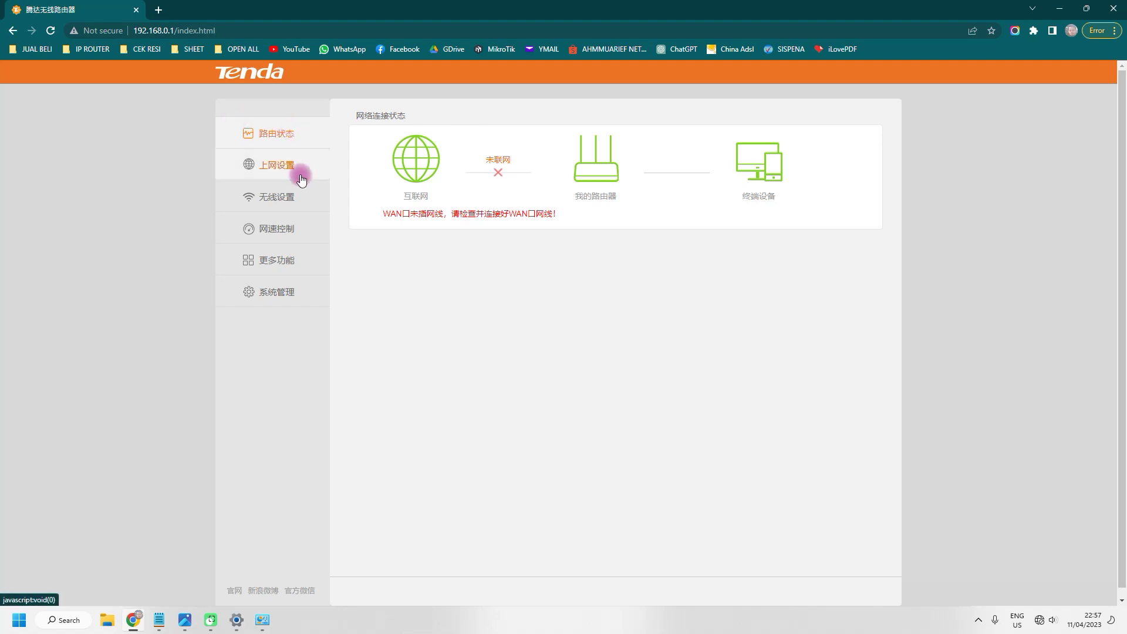
# - Open the router's system management page (系统管理) and examine the current firmware version under device management
pyautogui.click(264, 298)
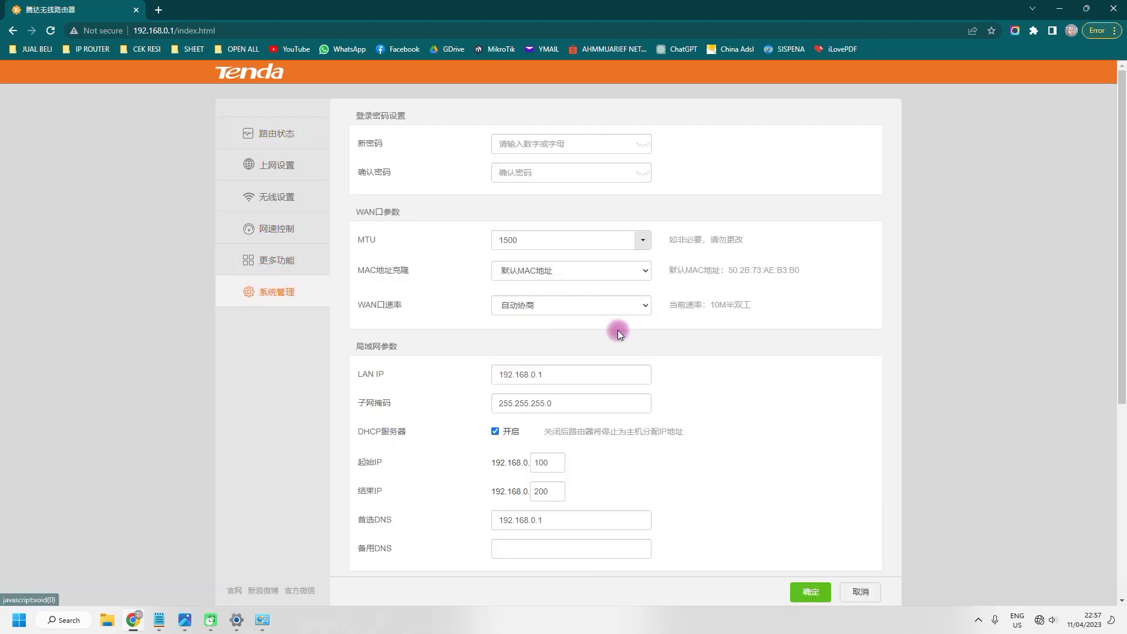
pyautogui.scroll(-5, 618, 330)
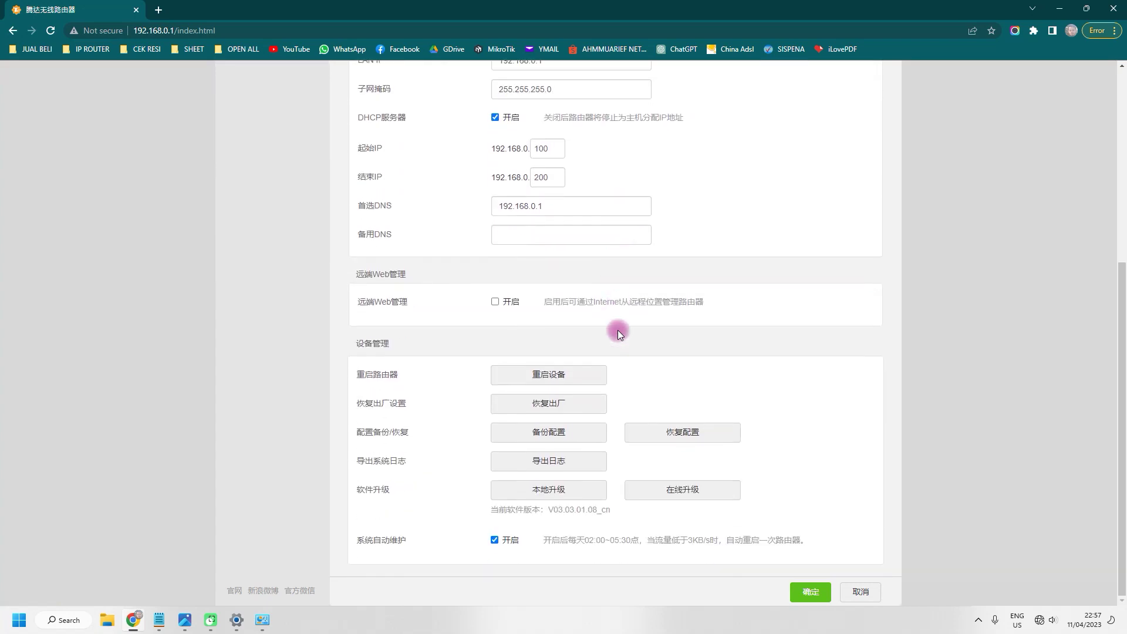
pyautogui.moveTo(548, 509); pyautogui.dragTo(609, 511)
pyautogui.click(546, 515)
pyautogui.moveTo(549, 511); pyautogui.dragTo(609, 512)
pyautogui.click(639, 513)
pyautogui.moveTo(549, 509); pyautogui.dragTo(606, 509)
# - Start a local firmware upgrade (本地升级) and browse to the folder F3 China ke Inggris V03 inside TOOL JARINGAN on drive D
pyautogui.click(552, 492)
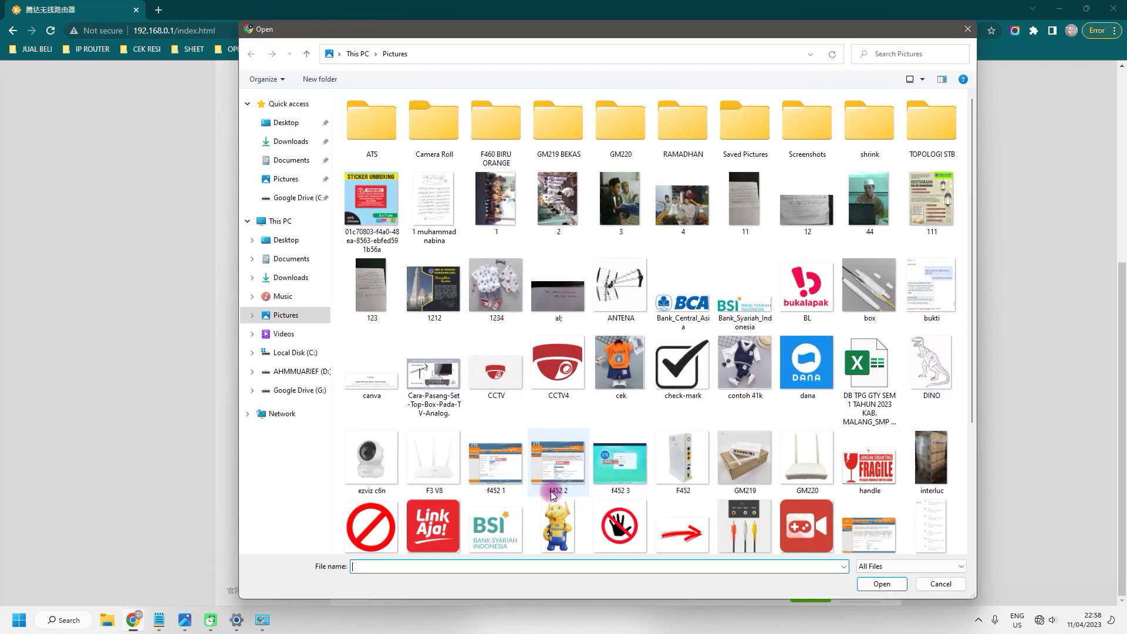
pyautogui.click(302, 374)
pyautogui.click(382, 205)
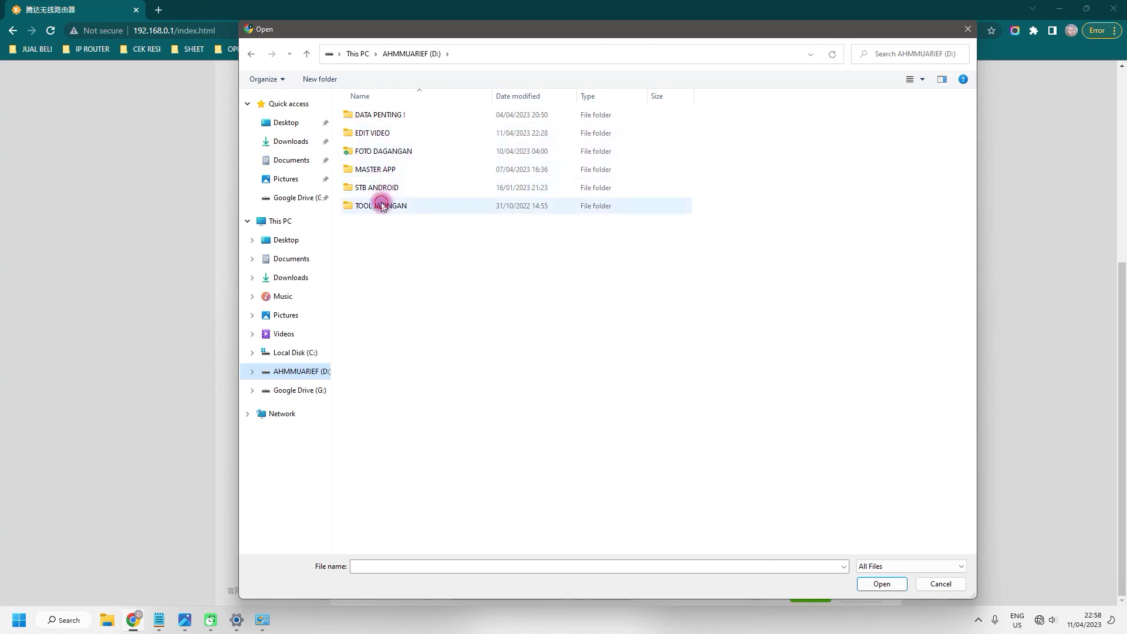
pyautogui.doubleClick(381, 204)
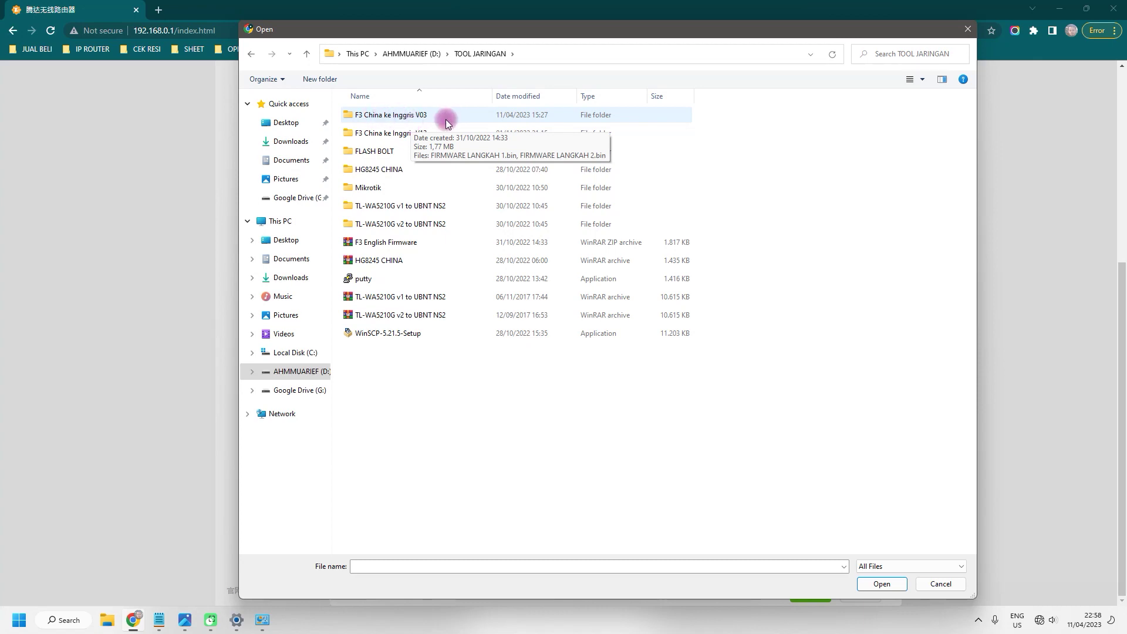
pyautogui.doubleClick(427, 117)
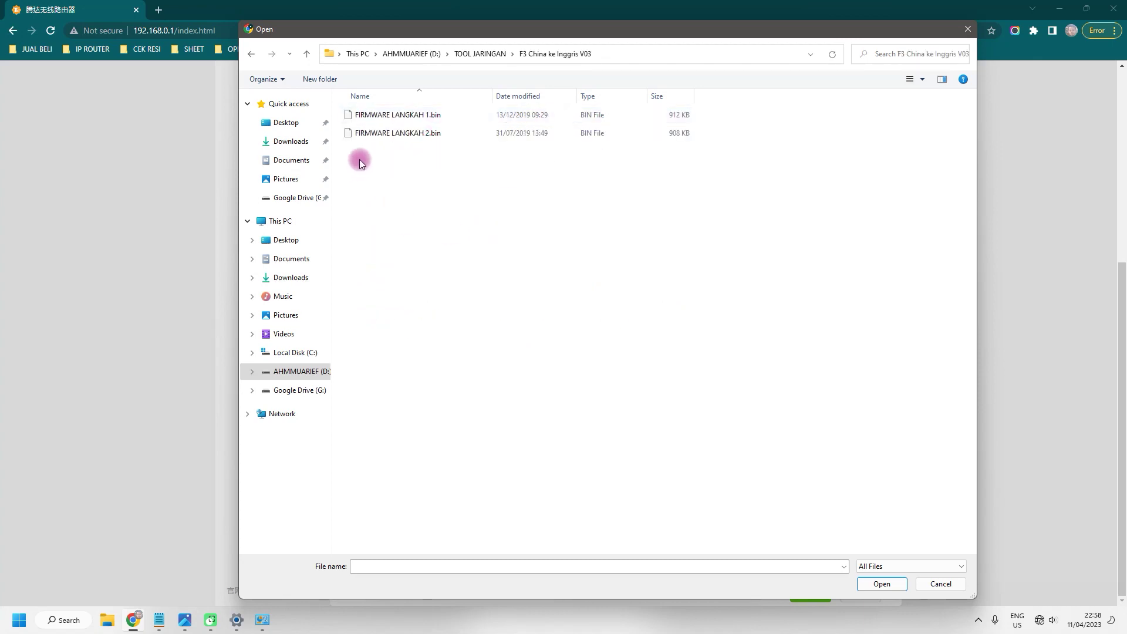
# - Choose FIRMWARE LANGKAH 1.bin as the upgrade file and confirm the router upgrade
pyautogui.click(383, 116)
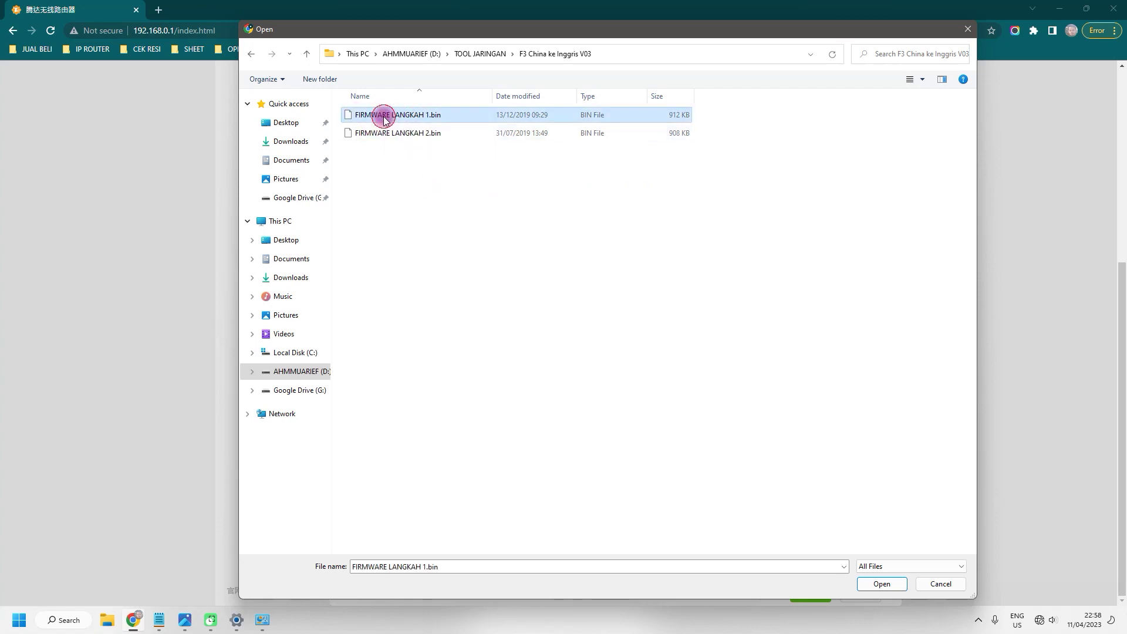
pyautogui.click(410, 135)
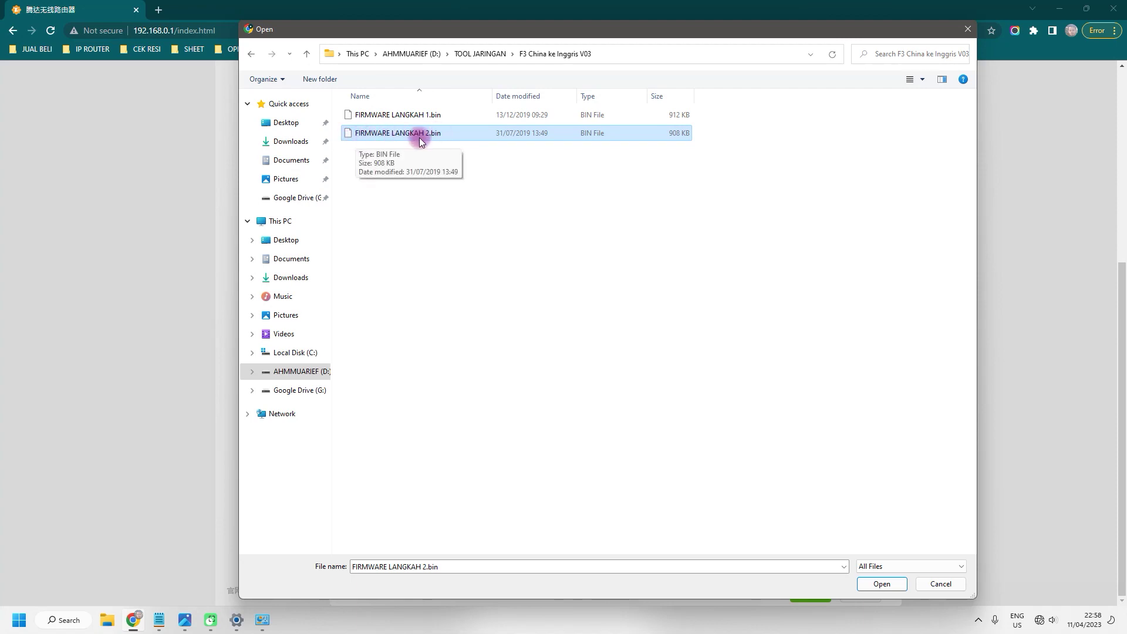
pyautogui.click(468, 199)
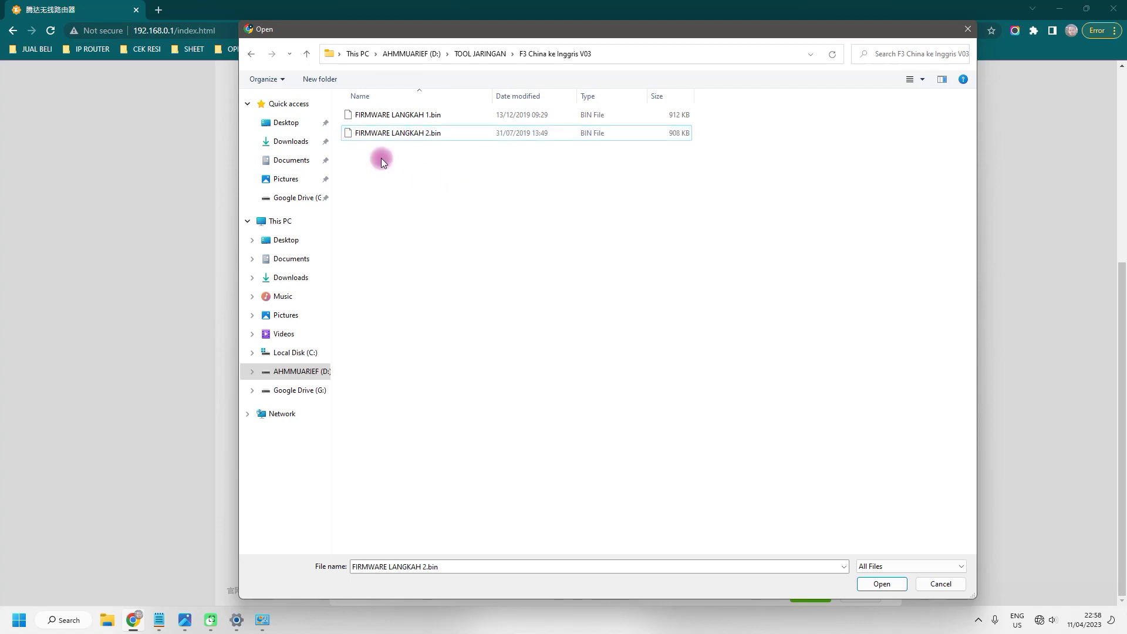
pyautogui.click(376, 117)
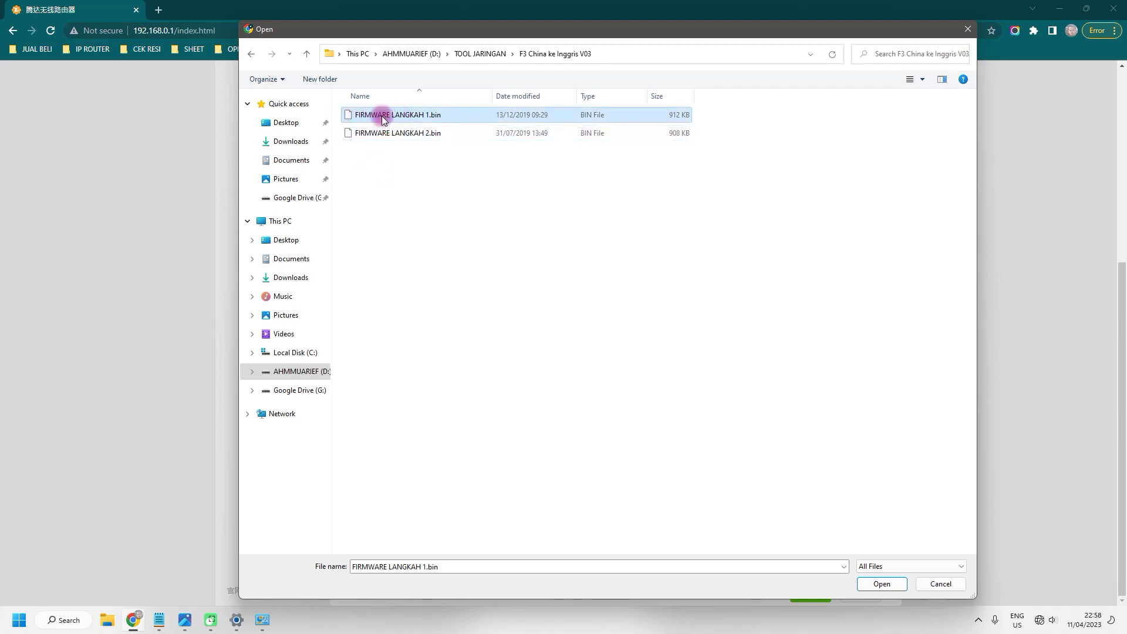
pyautogui.click(882, 584)
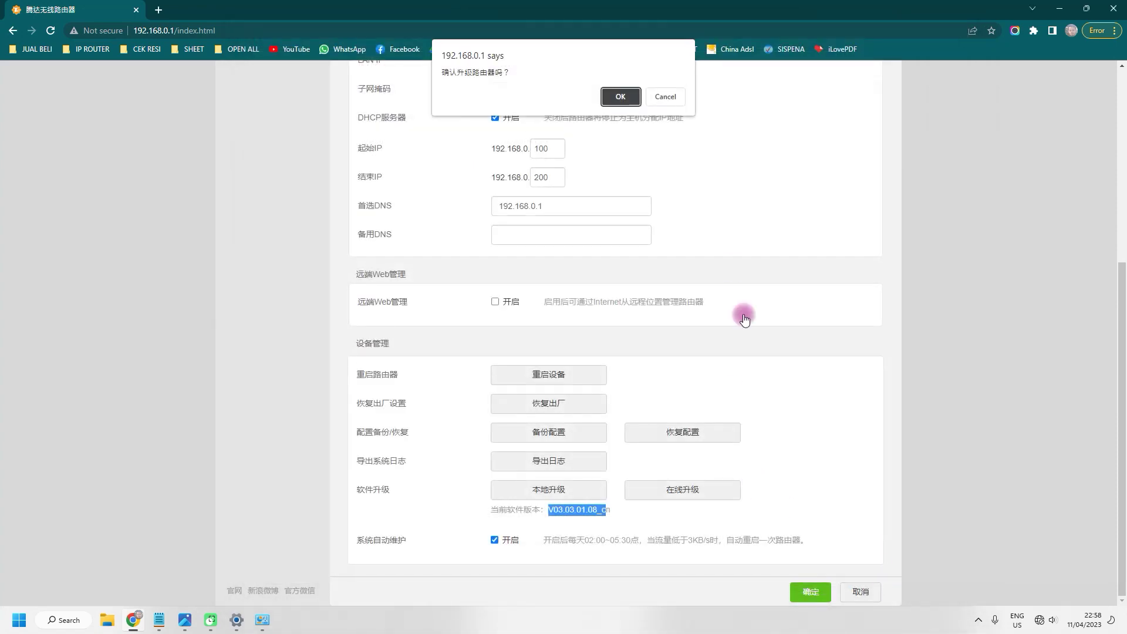
pyautogui.click(621, 96)
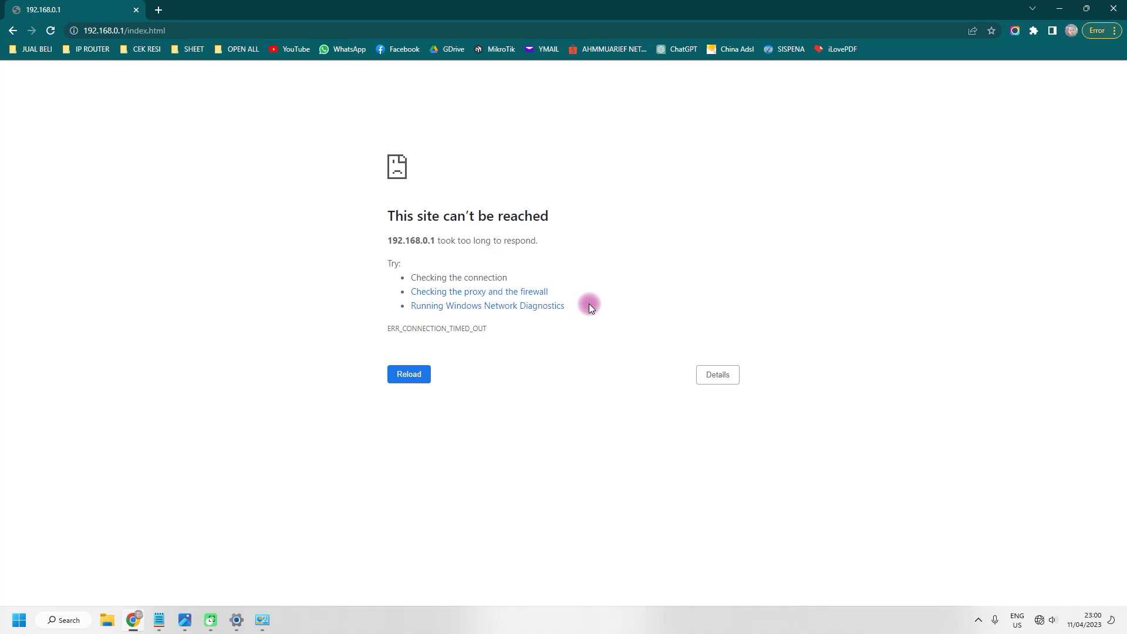
pyautogui.click(1060, 8)
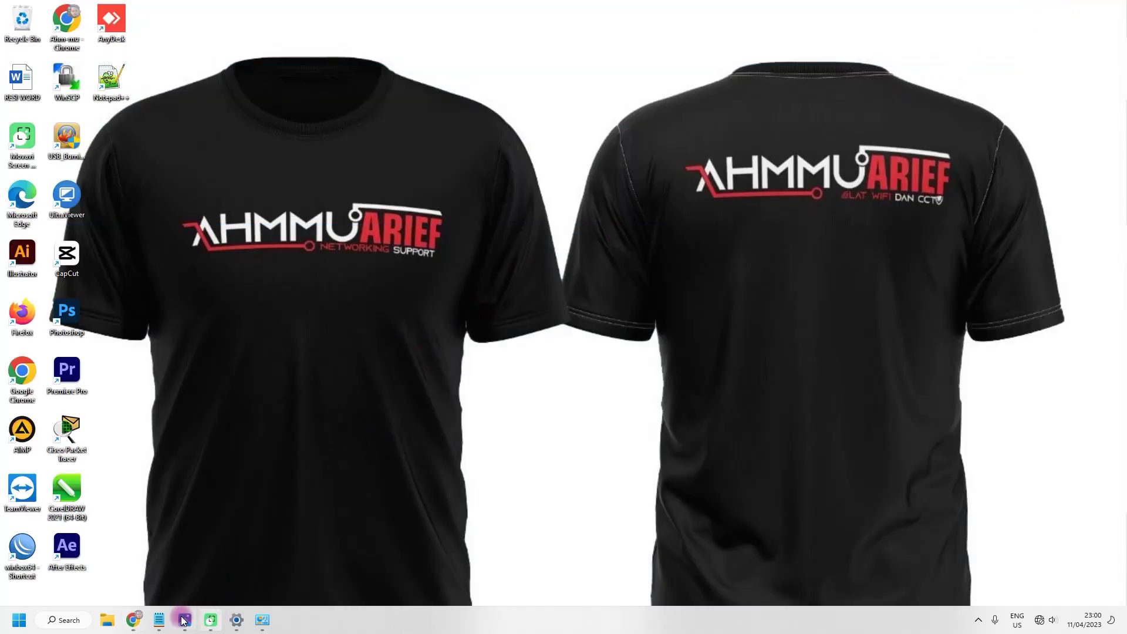
pyautogui.click(133, 620)
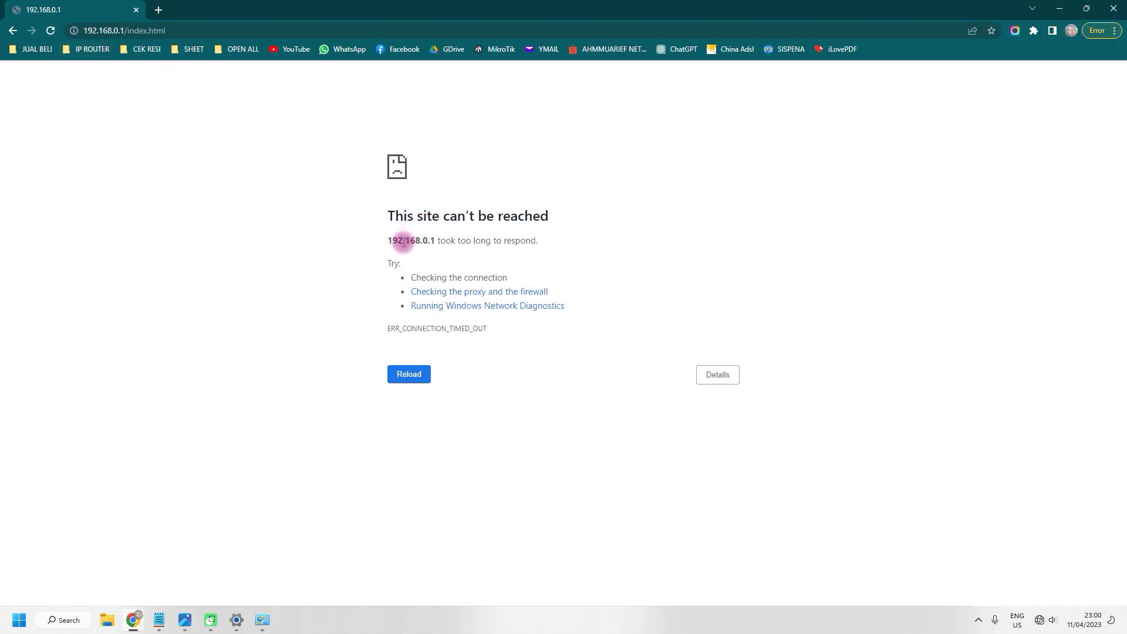
pyautogui.moveTo(389, 241); pyautogui.dragTo(413, 249)
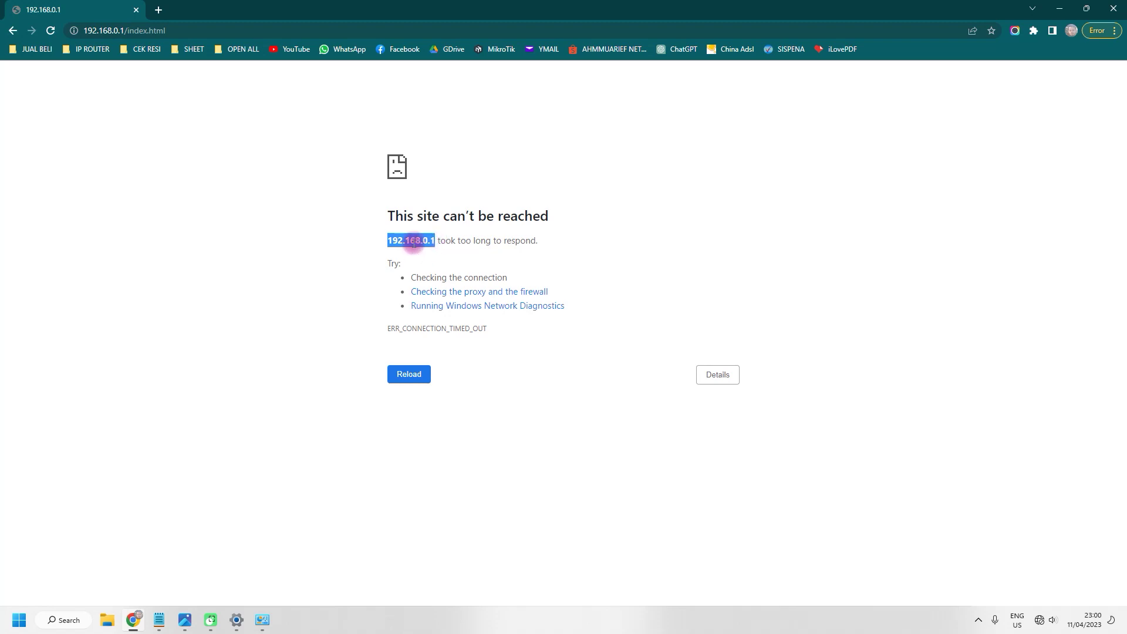
pyautogui.click(414, 243)
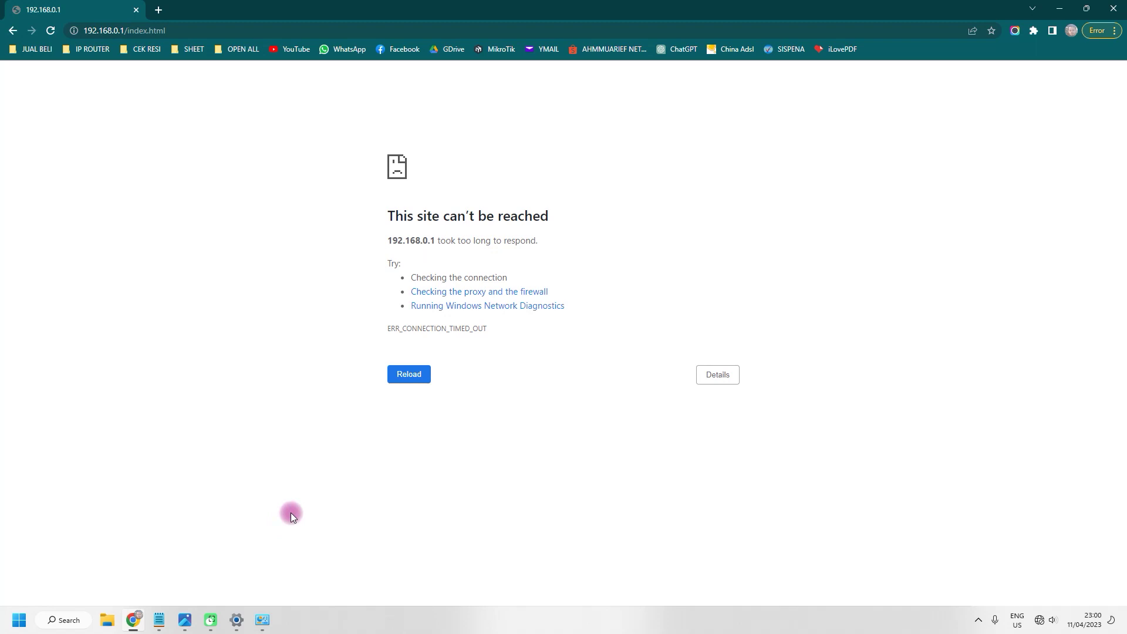
# - Copy the address 192.168.0.254 from the Notepad notes and open it in the browser in place of the unreachable page
pyautogui.click(160, 621)
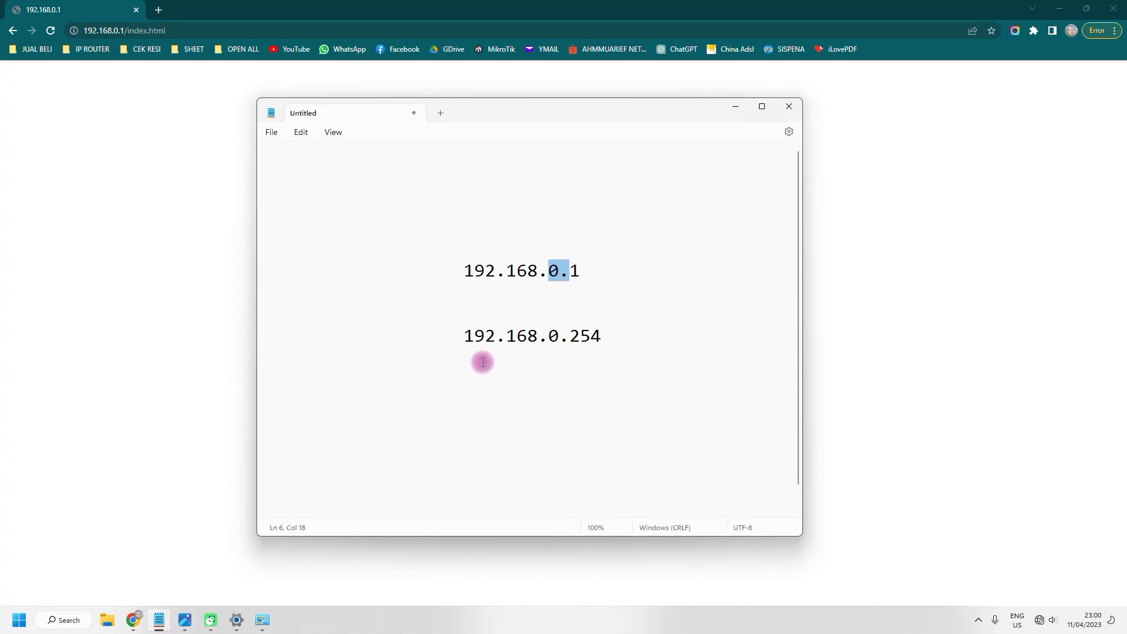
pyautogui.moveTo(464, 334); pyautogui.dragTo(596, 329)
pyautogui.moveTo(466, 271); pyautogui.dragTo(579, 267)
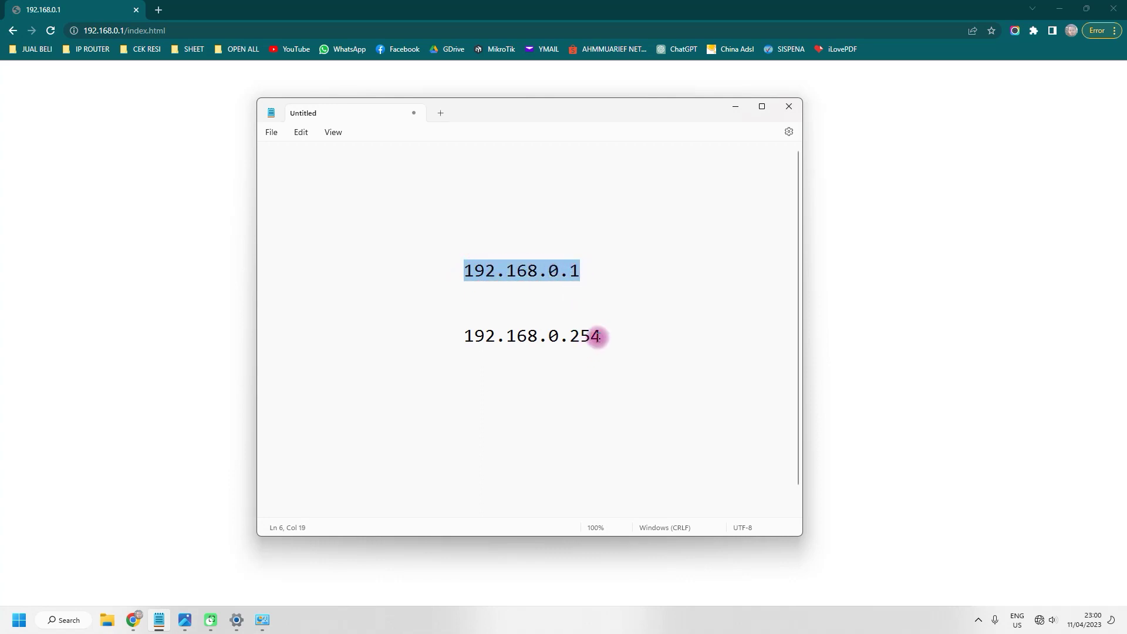
pyautogui.moveTo(599, 338); pyautogui.dragTo(466, 338)
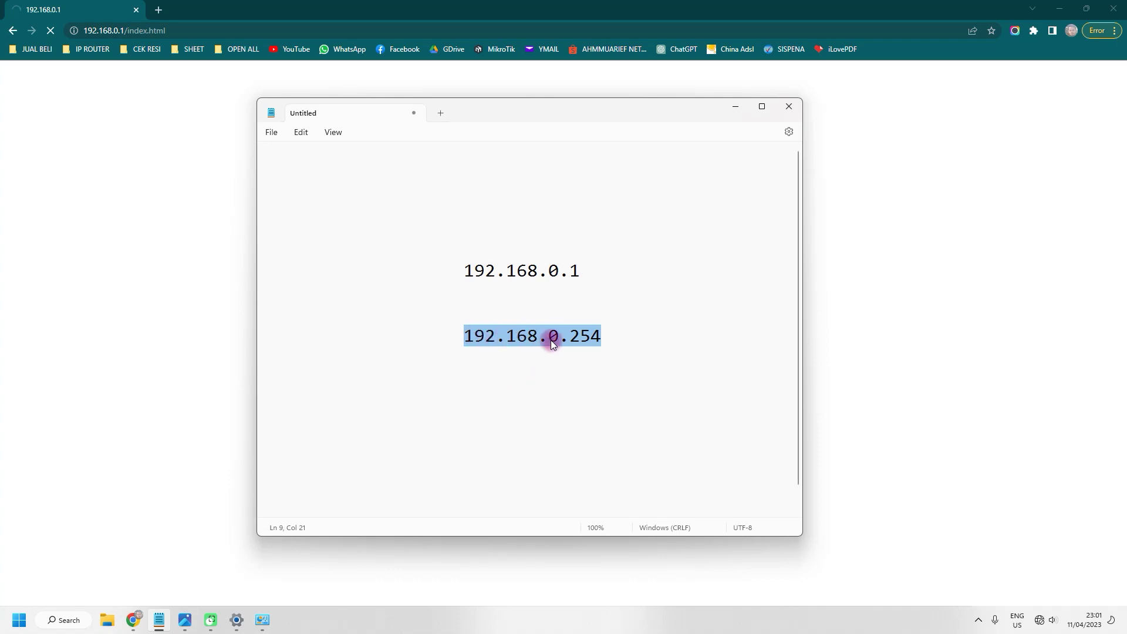
pyautogui.rightClick(527, 336)
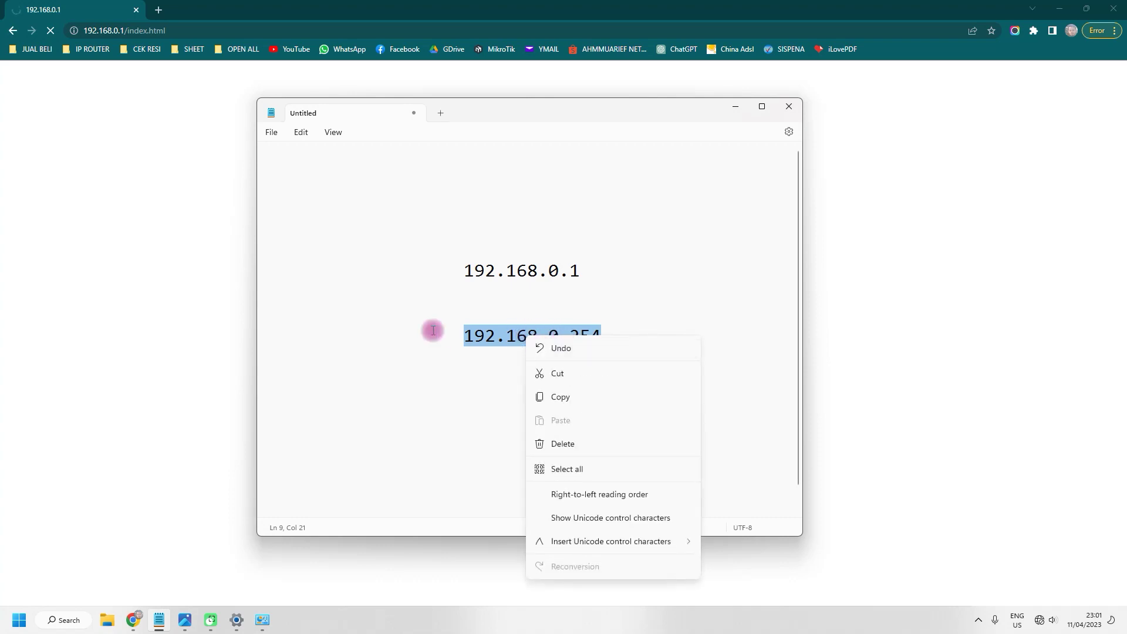
pyautogui.click(567, 398)
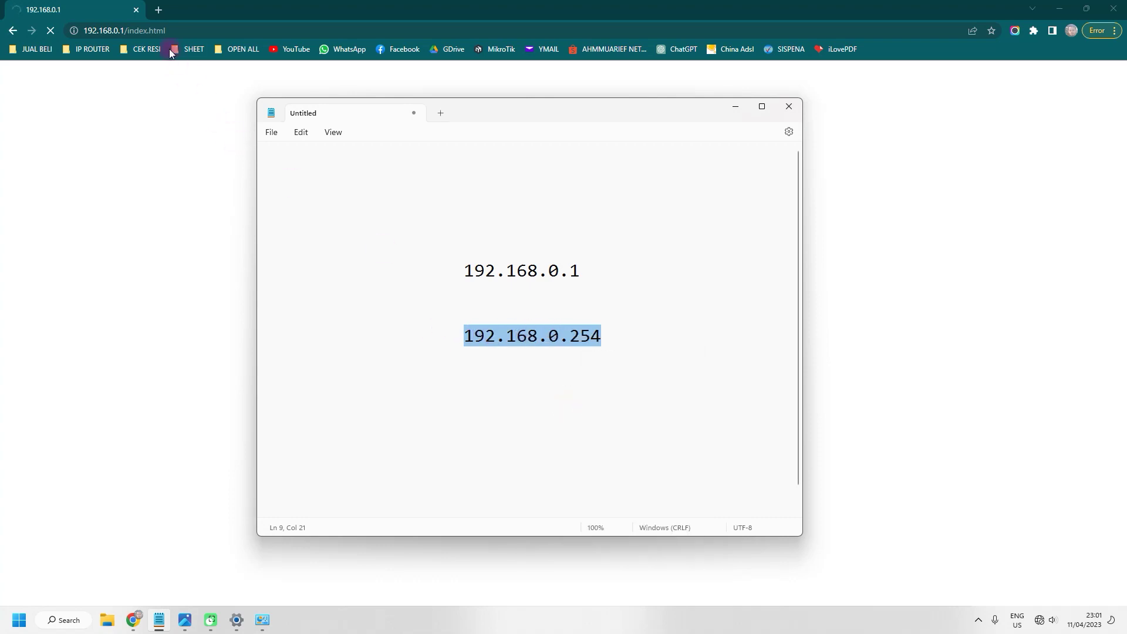
pyautogui.click(174, 30)
pyautogui.rightClick(143, 30)
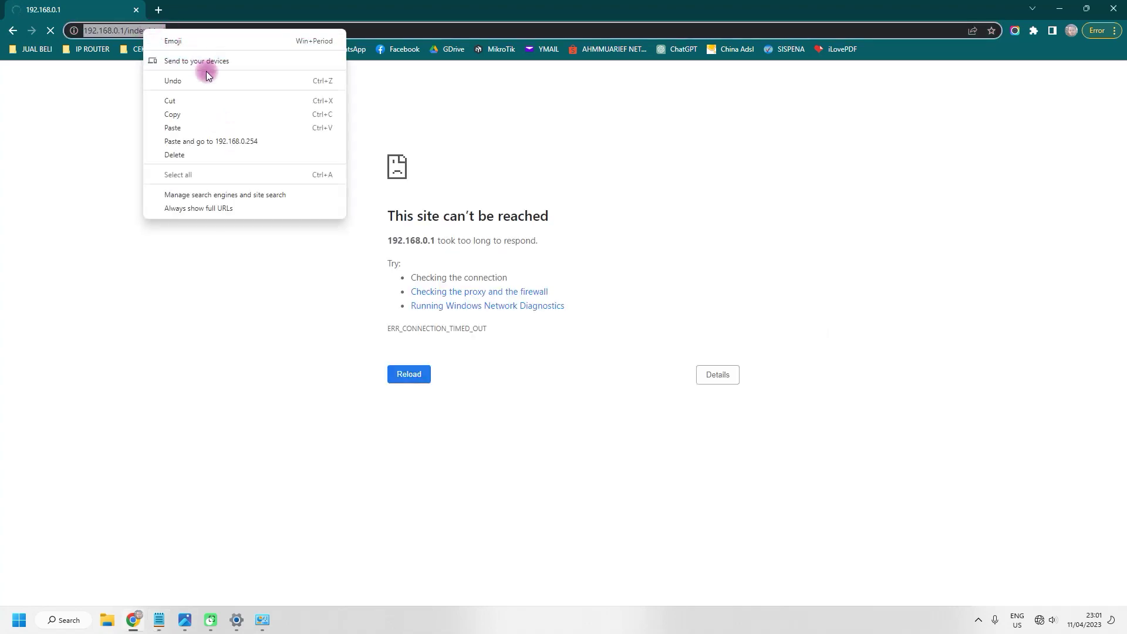
pyautogui.click(210, 138)
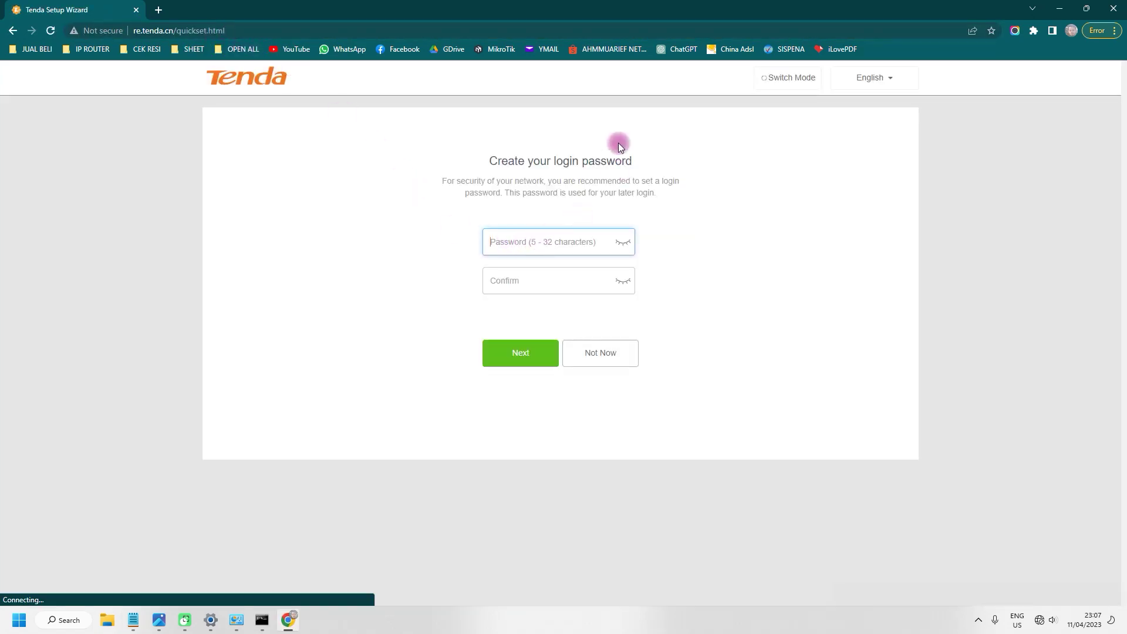
# - Open 192.168.0.254 in a new browser tab and close the previous setup wizard tab
pyautogui.click(158, 9)
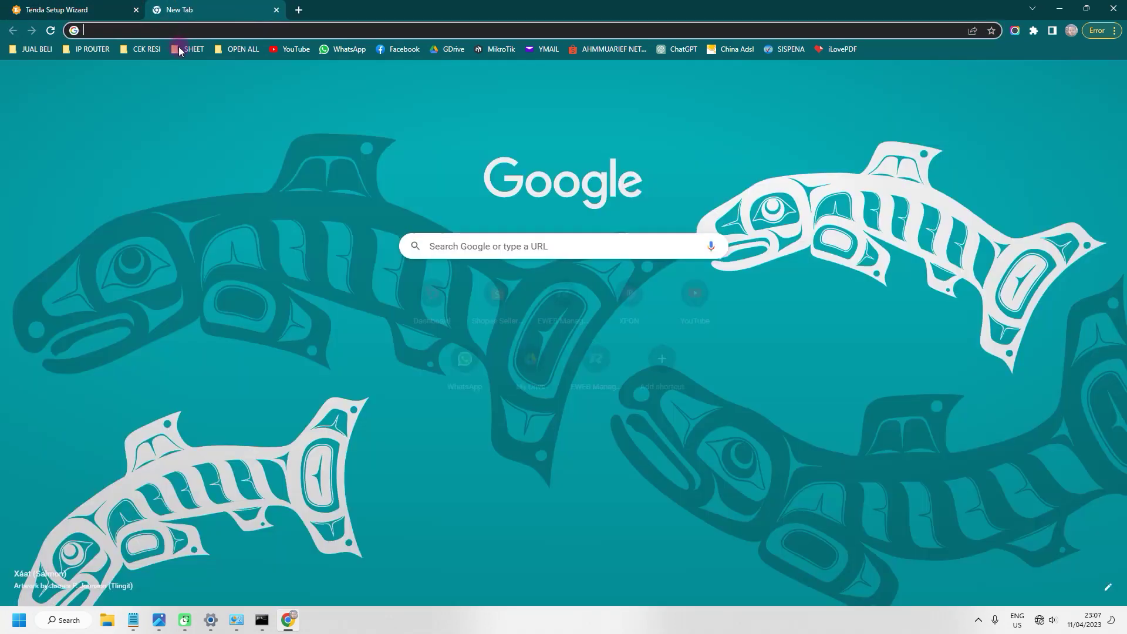
pyautogui.hotkey('ctrl', 'v')
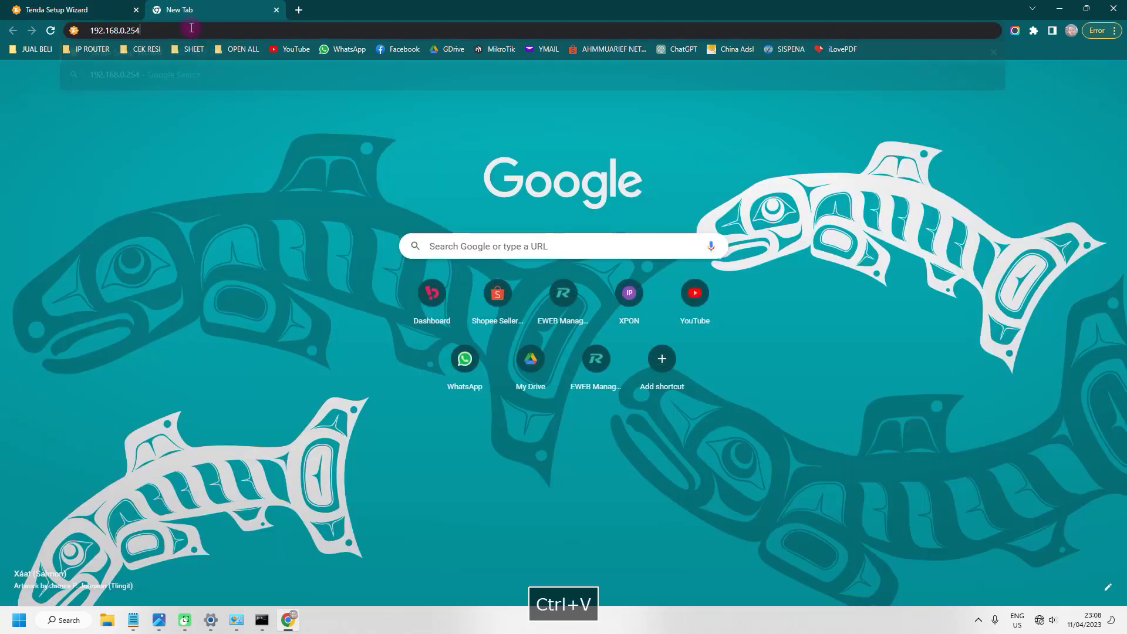
pyautogui.click(199, 51)
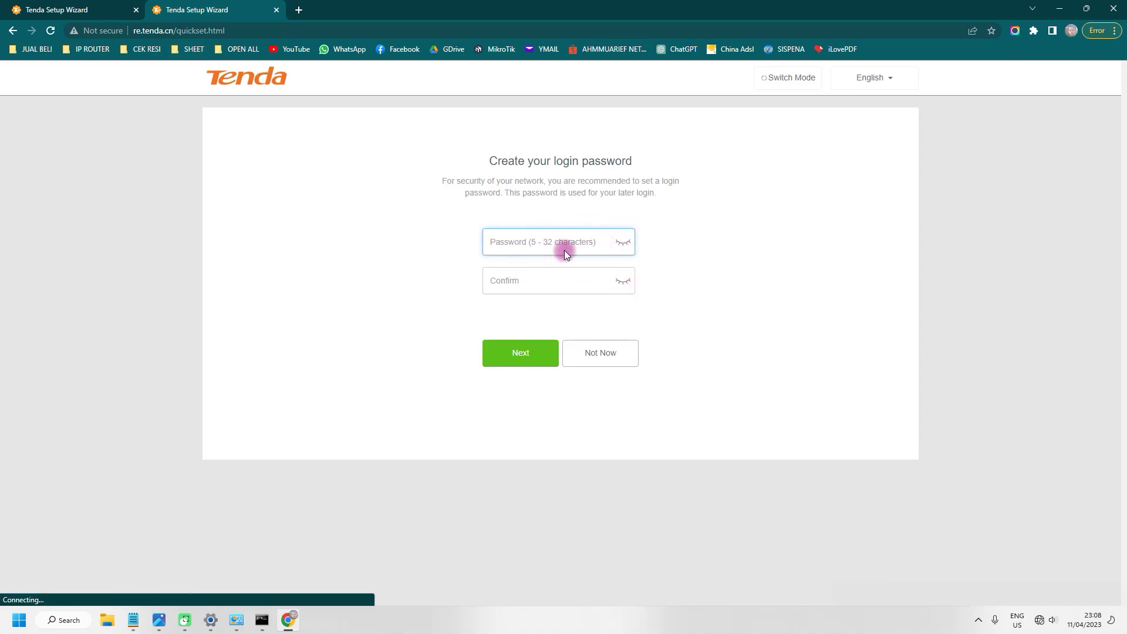
pyautogui.click(136, 10)
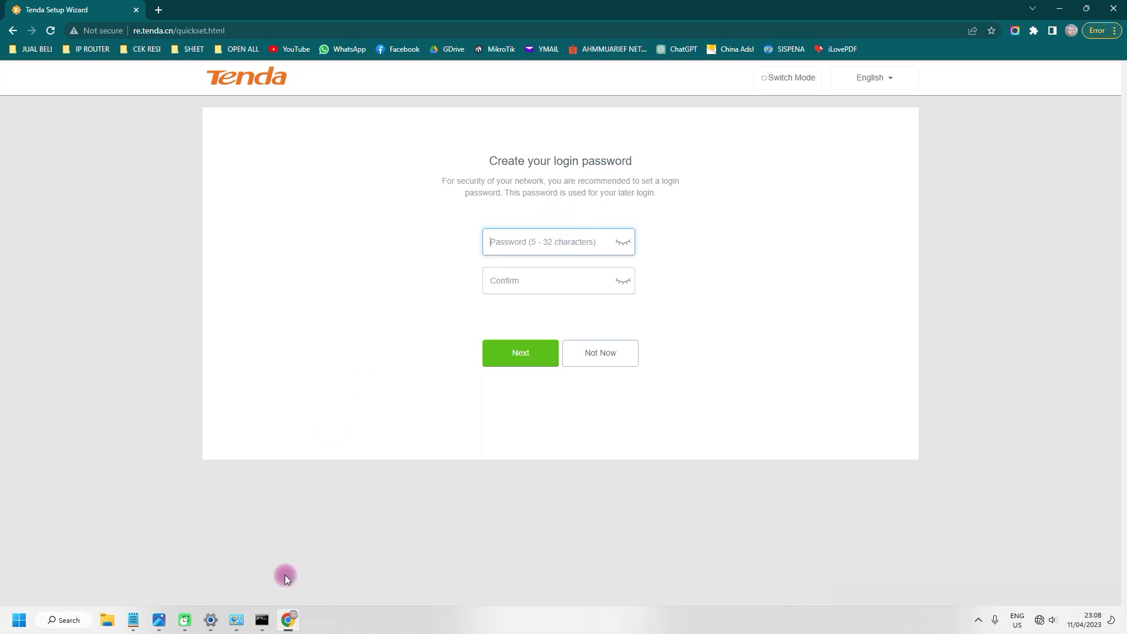
# - Examine the default gateway and preferred DNS server in the IPv4 properties of the Ethernet-Kabel adapter, then confirm and put the network window away
pyautogui.click(236, 620)
pyautogui.rightClick(442, 199)
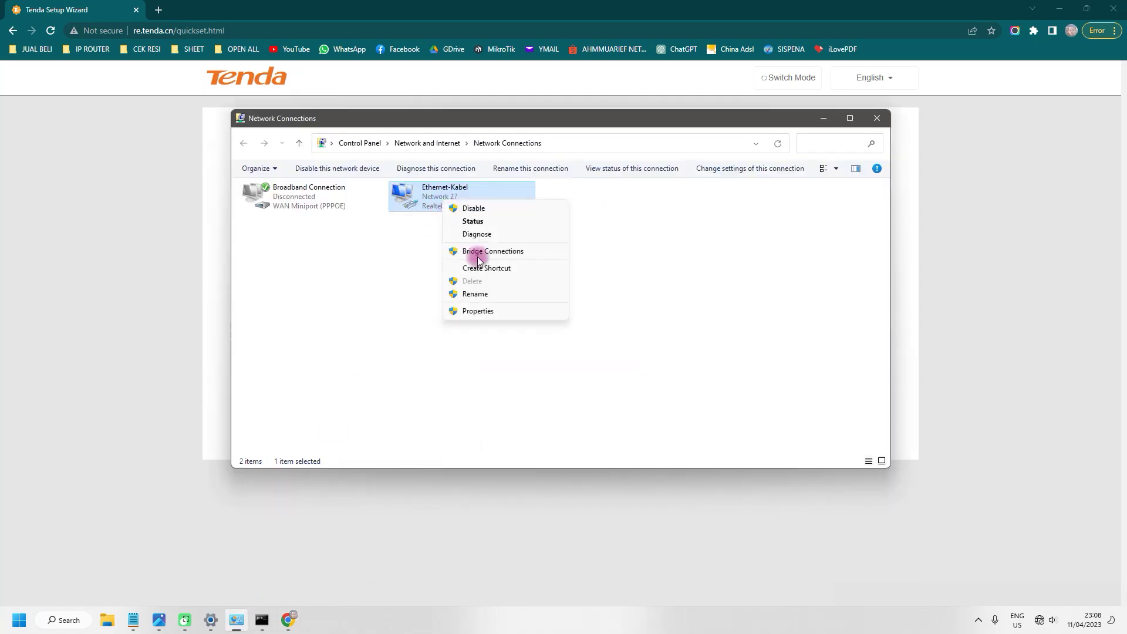
pyautogui.click(475, 306)
pyautogui.doubleClick(370, 304)
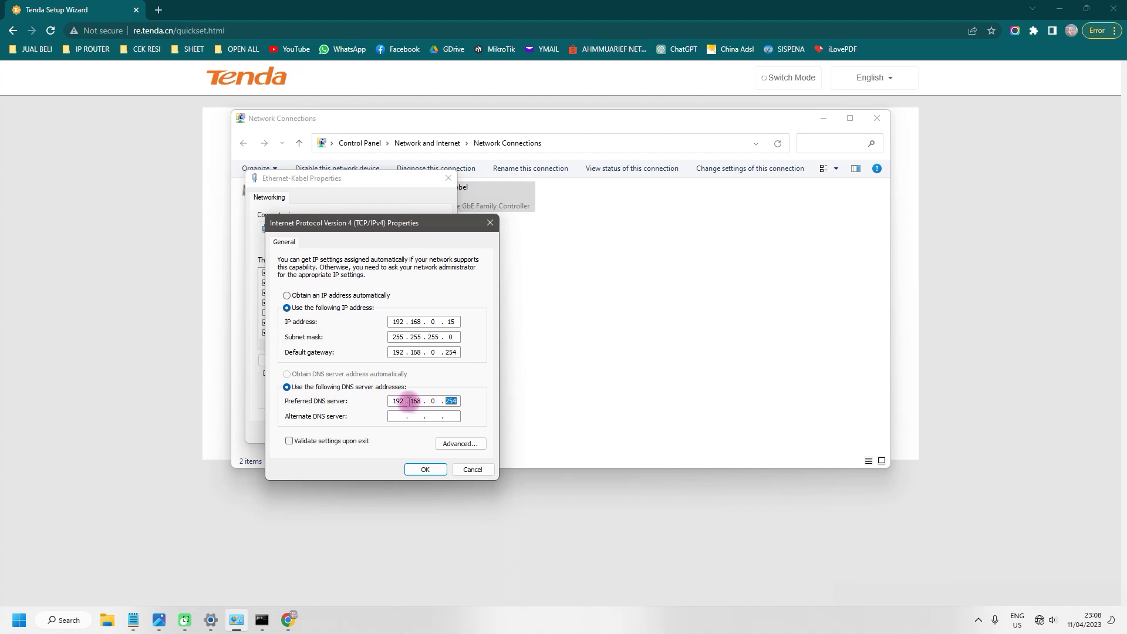
pyautogui.doubleClick(458, 352)
pyautogui.doubleClick(433, 352)
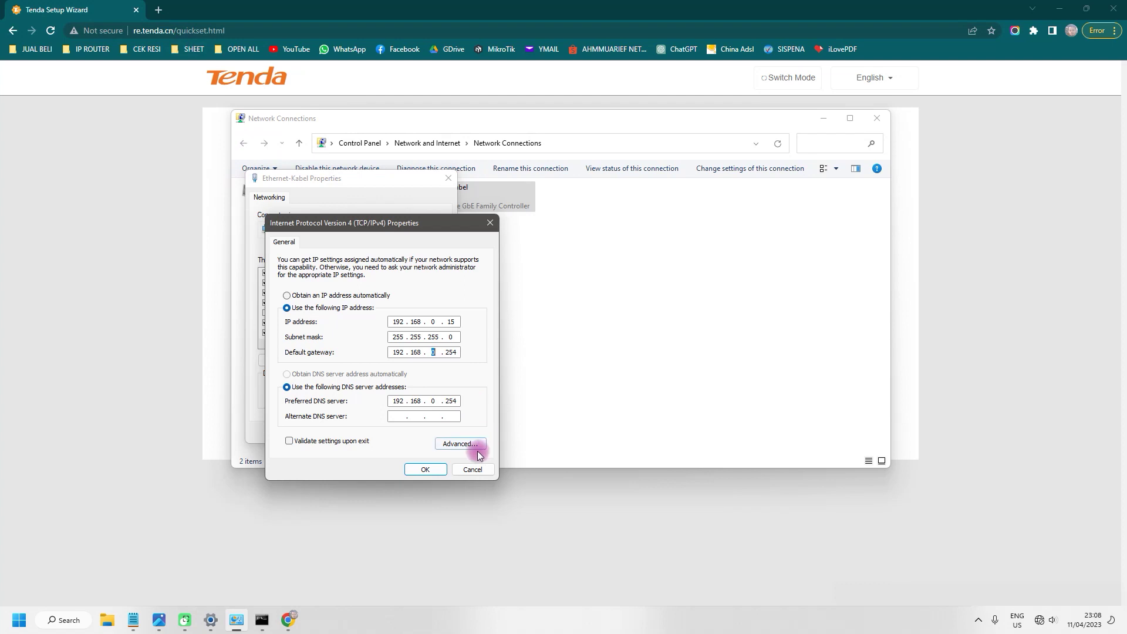
pyautogui.click(438, 467)
pyautogui.click(385, 433)
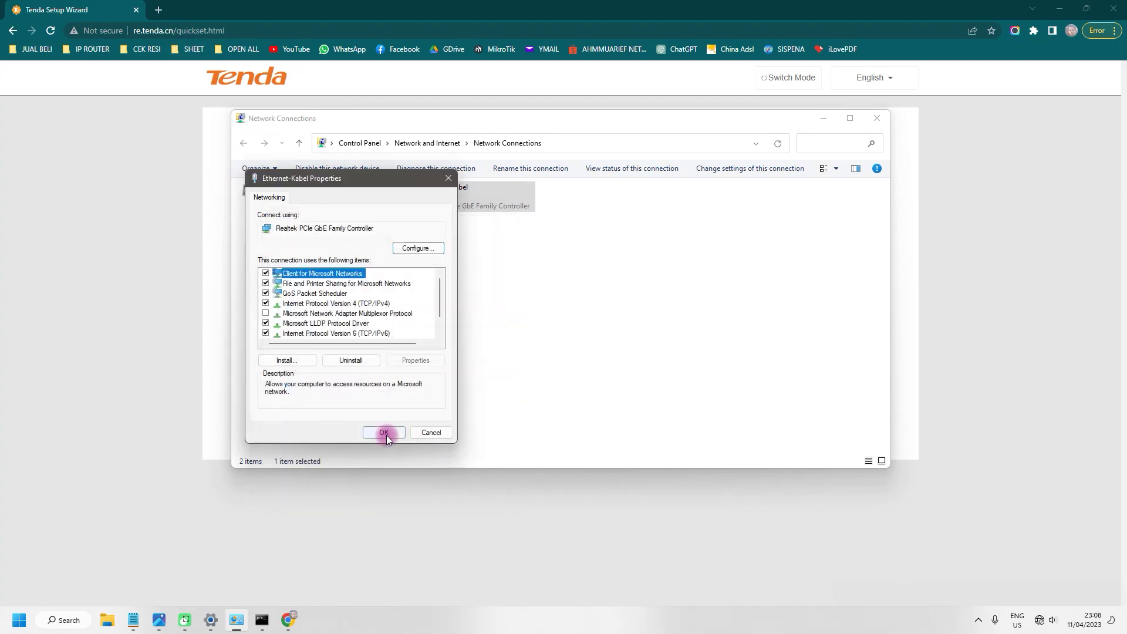
pyautogui.click(816, 117)
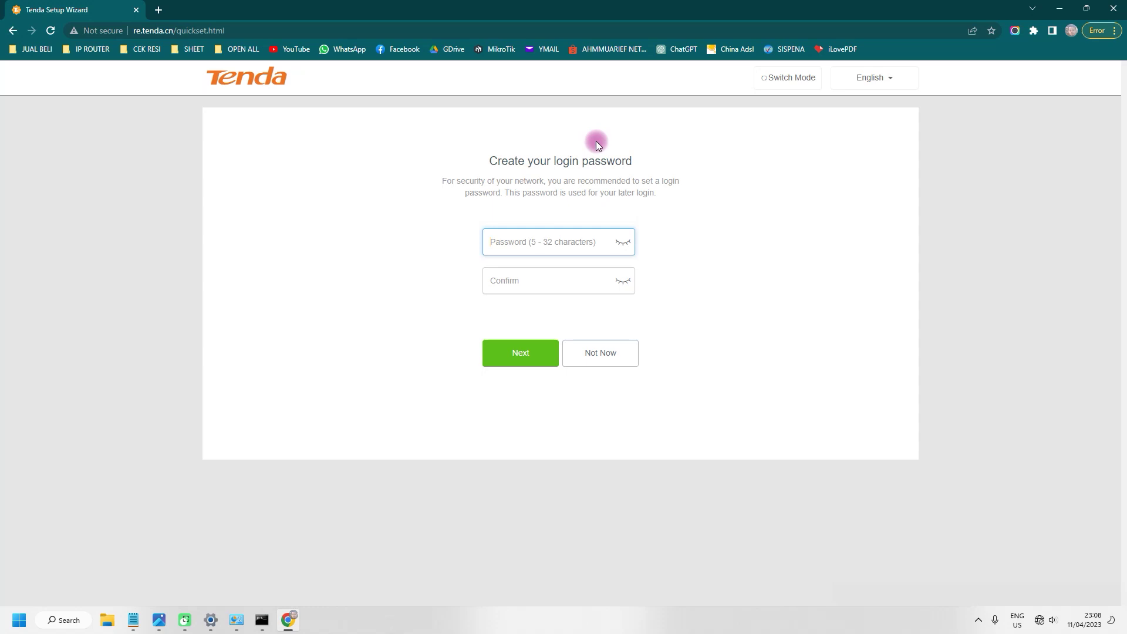
# - Switch the device to AP Mode and finish the access point setup with the SSID Tenda_EXT and no WiFi password
pyautogui.click(796, 82)
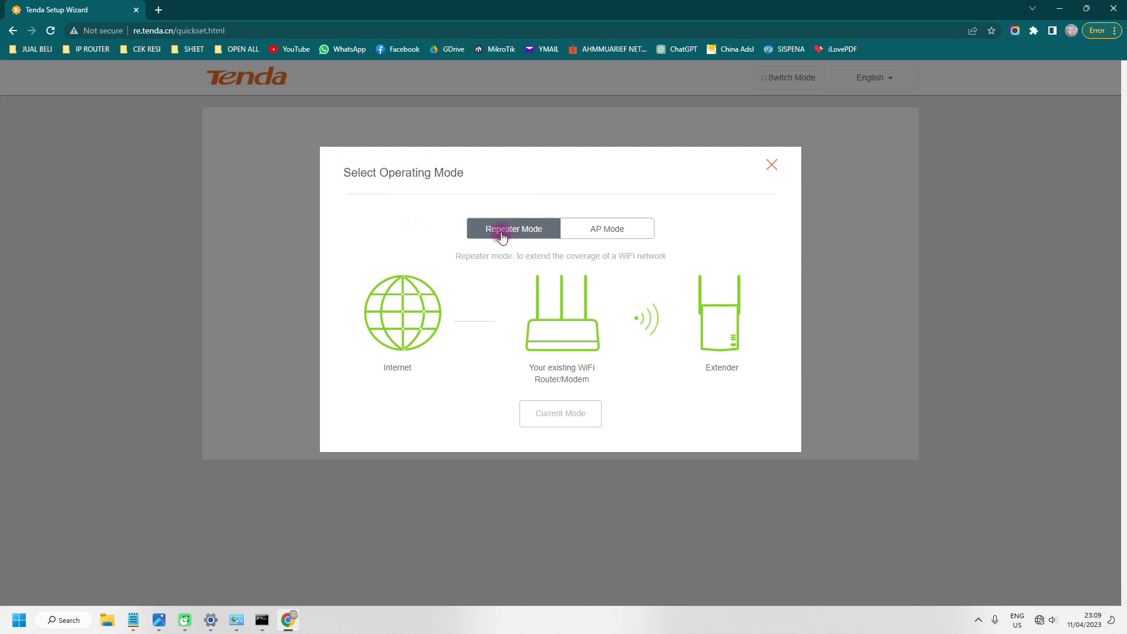
pyautogui.click(598, 234)
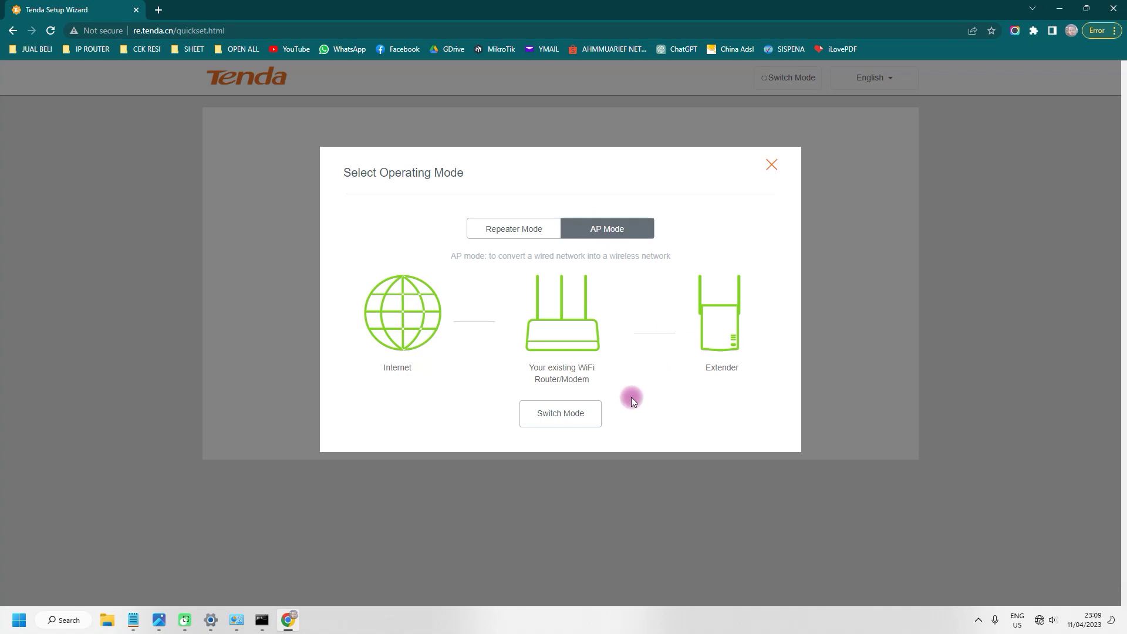
pyautogui.click(571, 417)
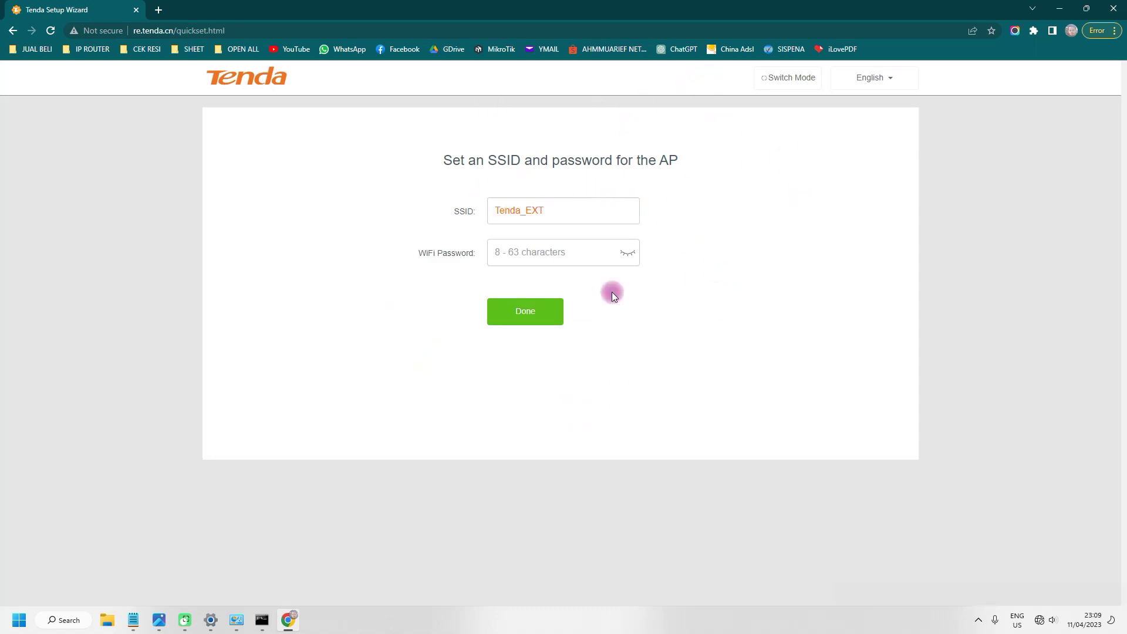
pyautogui.click(520, 311)
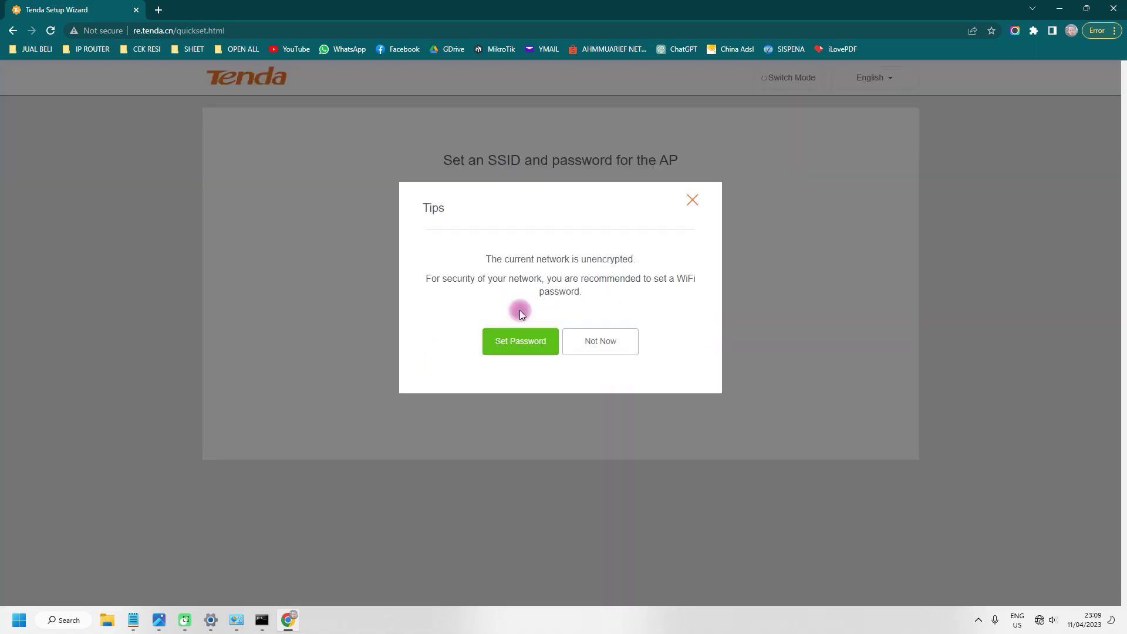
pyautogui.click(600, 346)
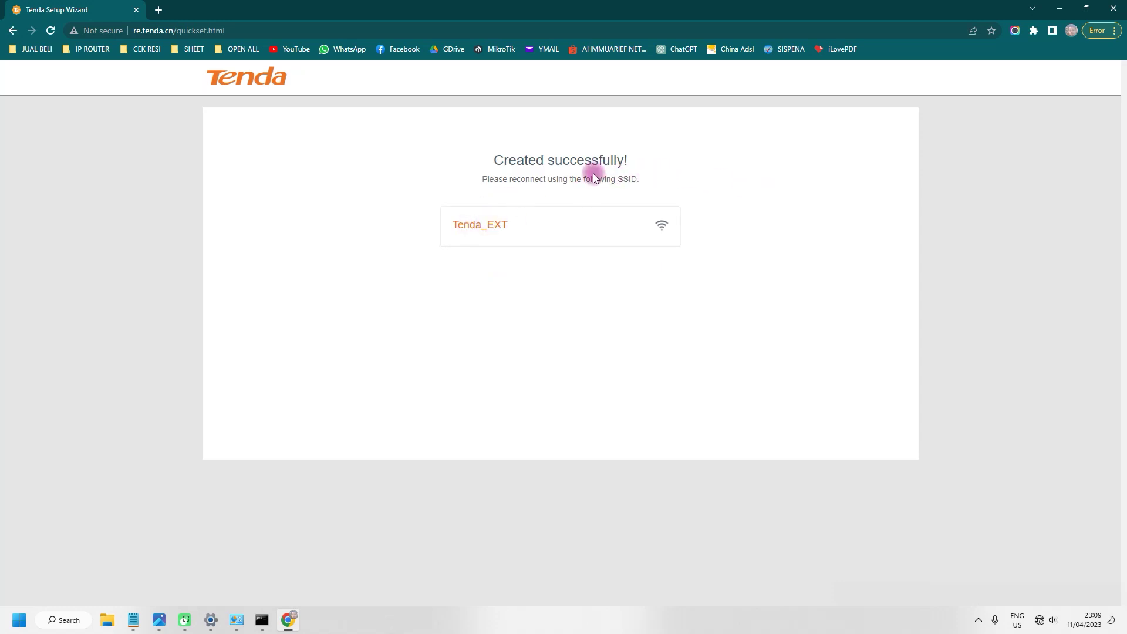
# - Load 192.168.0.254 again and go to the firmware upgrade entry in the device's administration settings
pyautogui.click(240, 32)
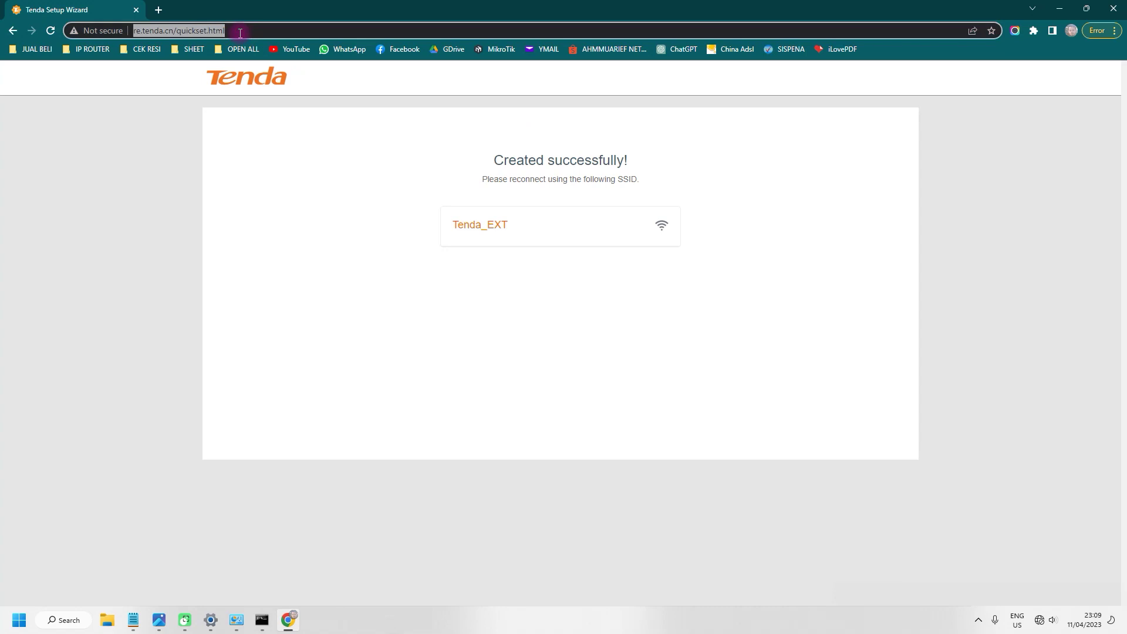
pyautogui.write('192.168.0.254')
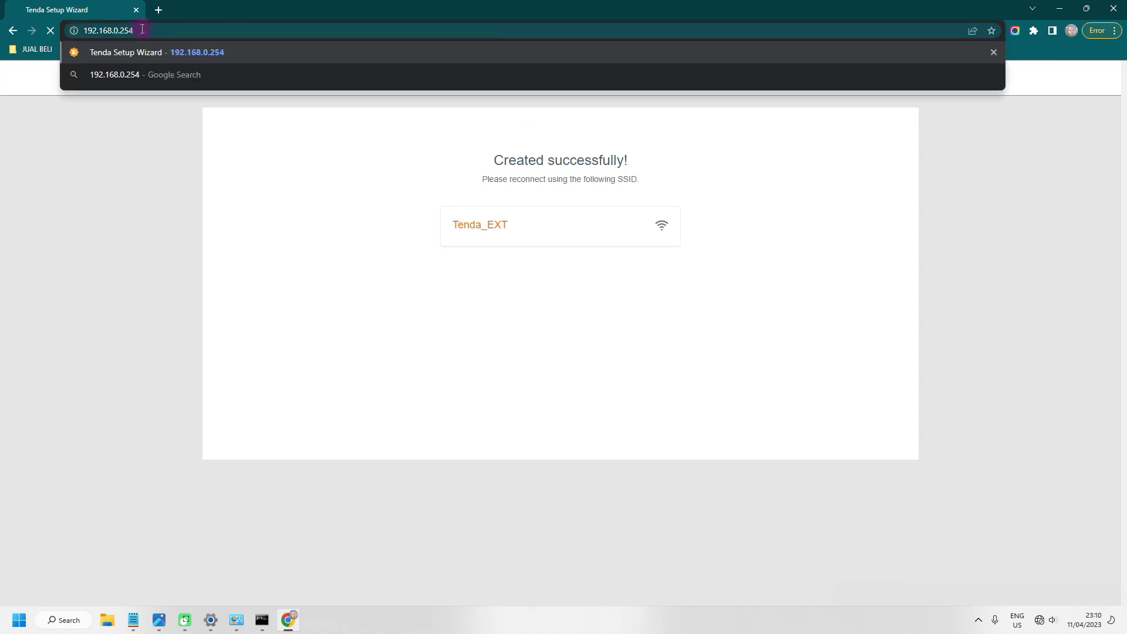
pyautogui.press('Return')
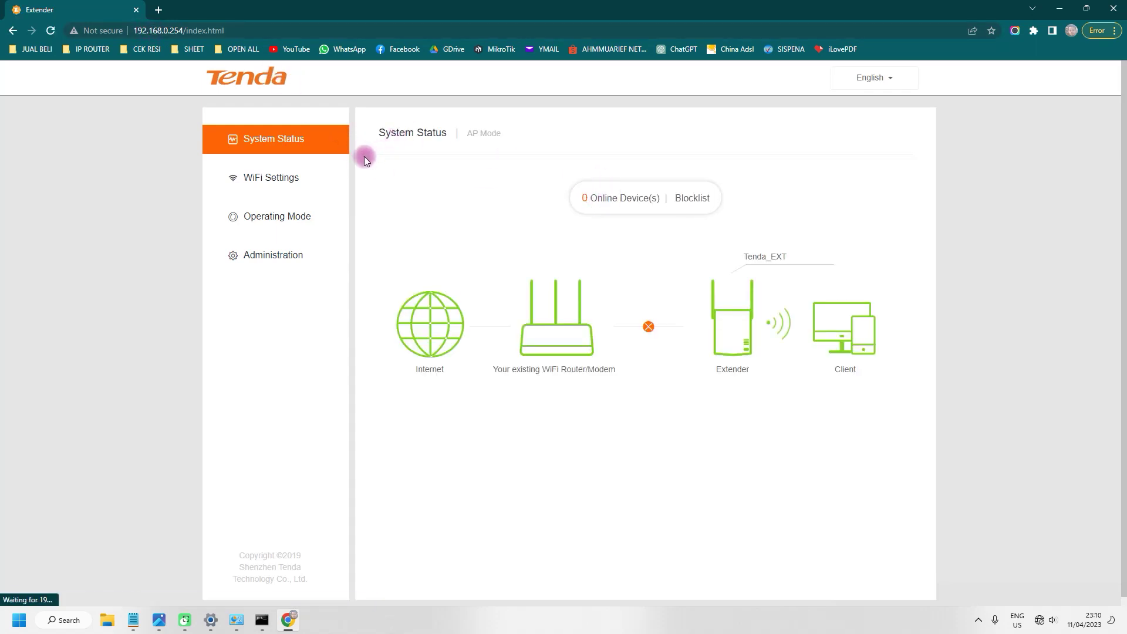
pyautogui.click(276, 256)
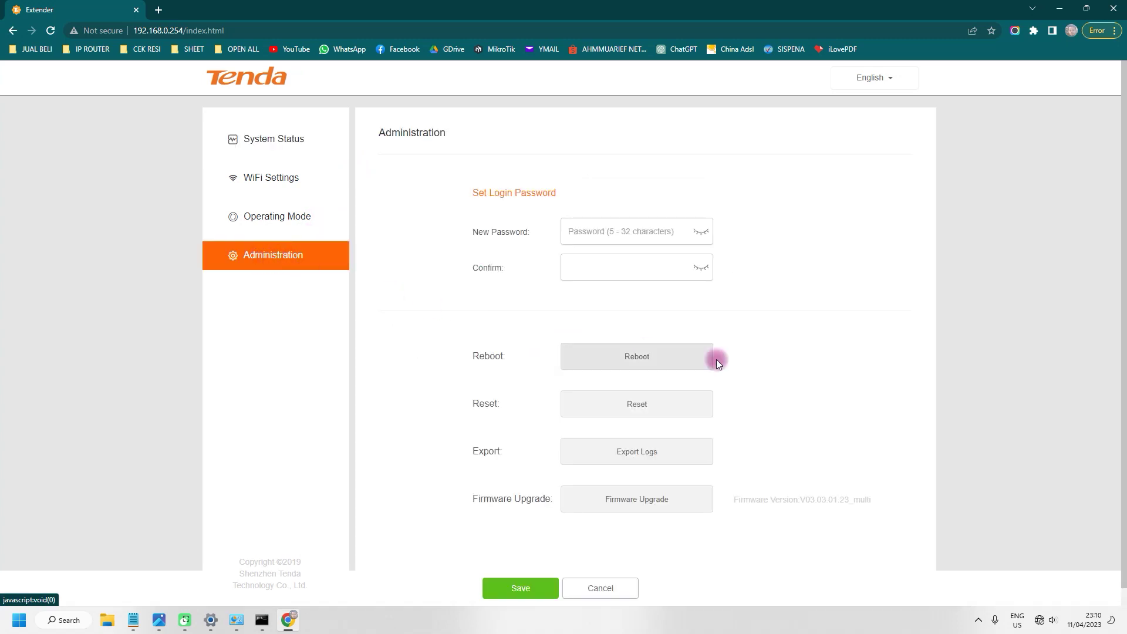
pyautogui.scroll(-1, 646, 364)
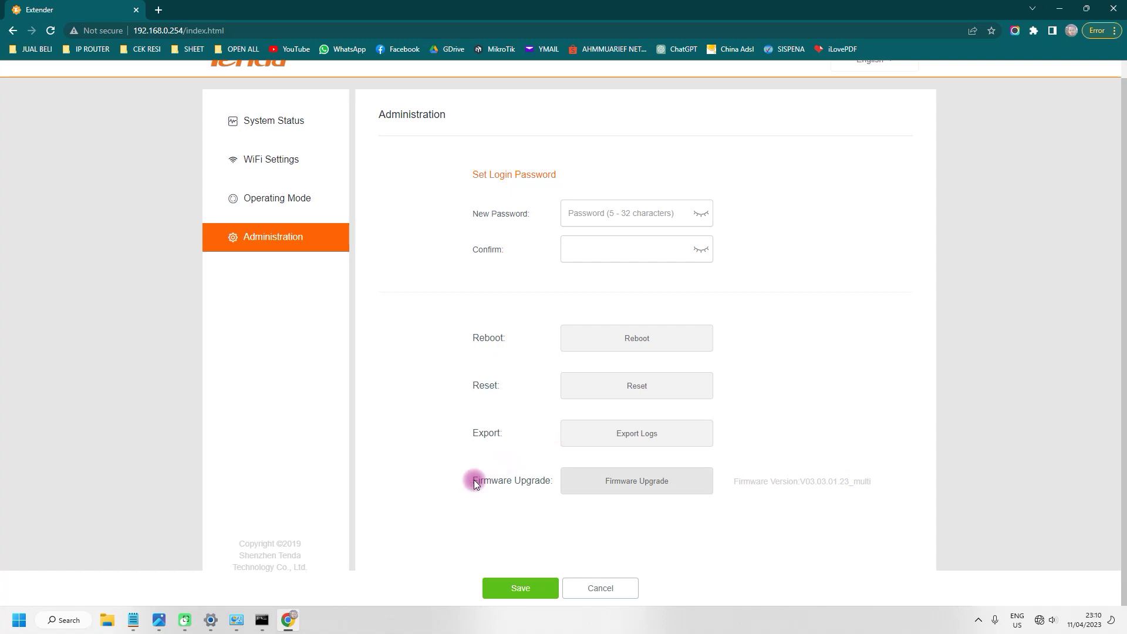
pyautogui.moveTo(474, 483); pyautogui.dragTo(647, 502)
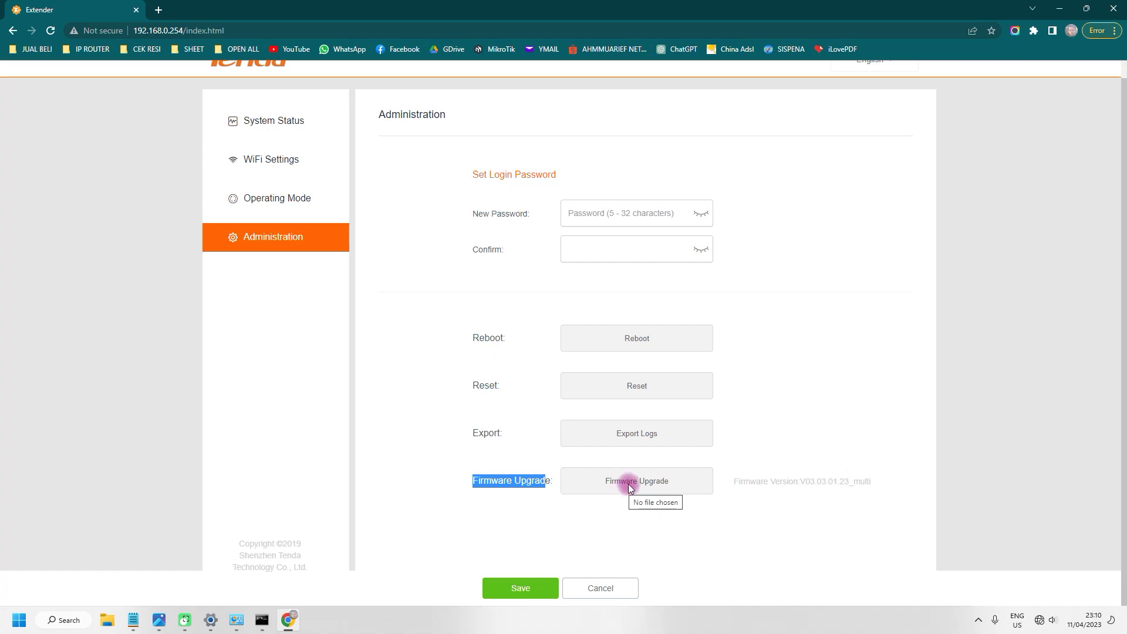
# - Start the firmware upgrade with FIRMWARE LANGKAH 2.bin from the folder F3 China ke Inggris V03 and confirm it
pyautogui.click(641, 482)
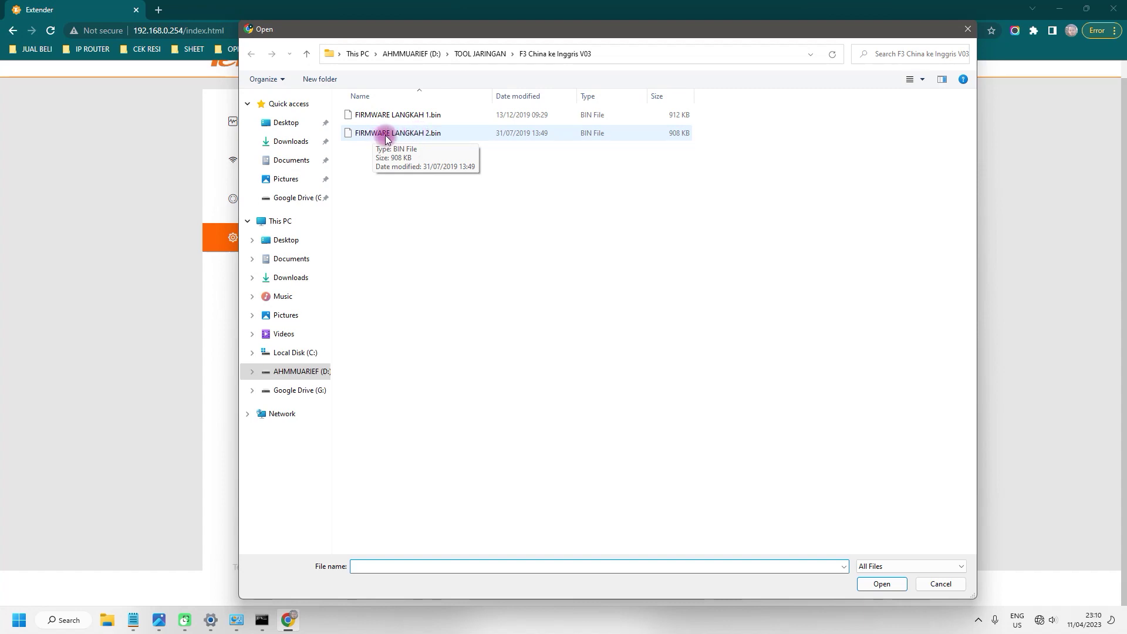
pyautogui.moveTo(578, 29); pyautogui.dragTo(695, 29)
pyautogui.click(508, 134)
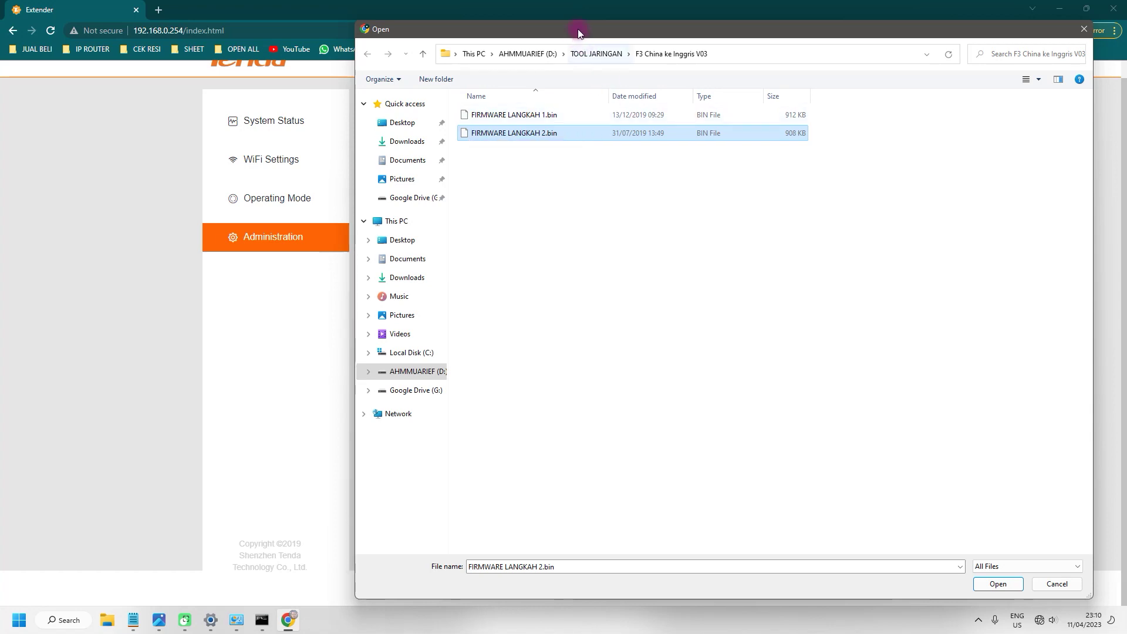
pyautogui.moveTo(578, 29)
pyautogui.mouseDown()
pyautogui.moveTo(601, 26)
pyautogui.moveTo(583, 35)
pyautogui.mouseUp()
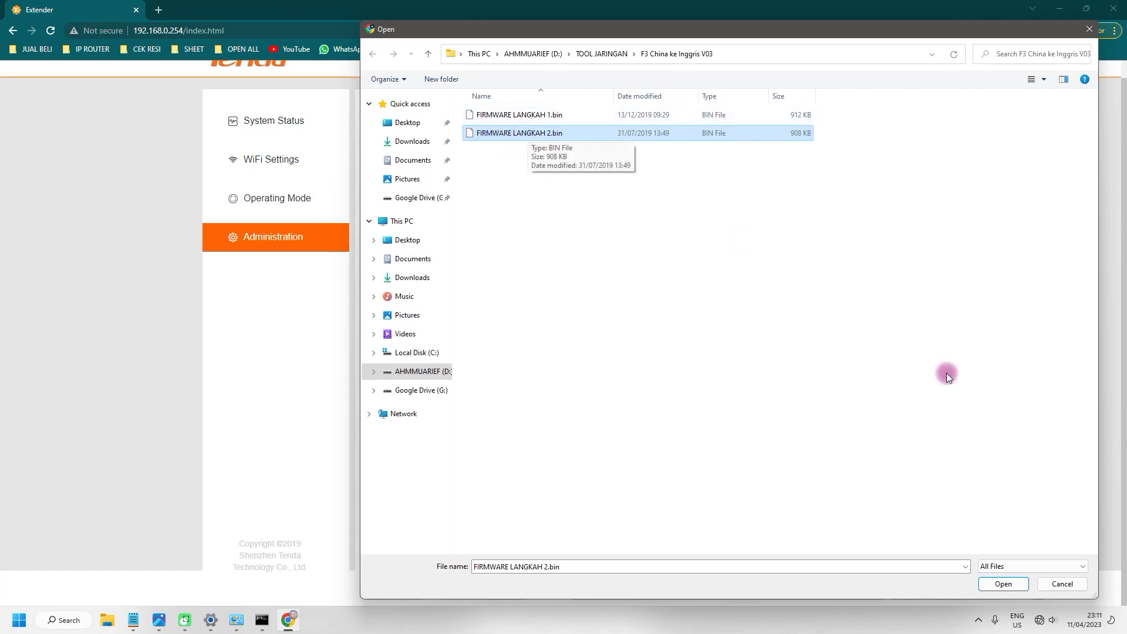
pyautogui.click(1003, 583)
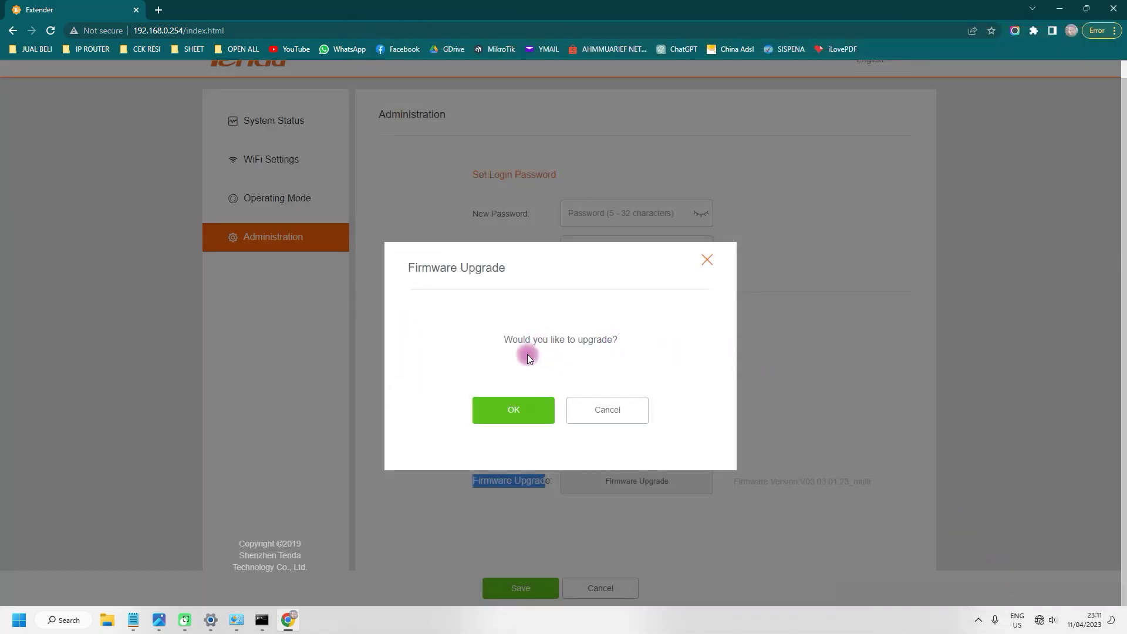
pyautogui.click(510, 413)
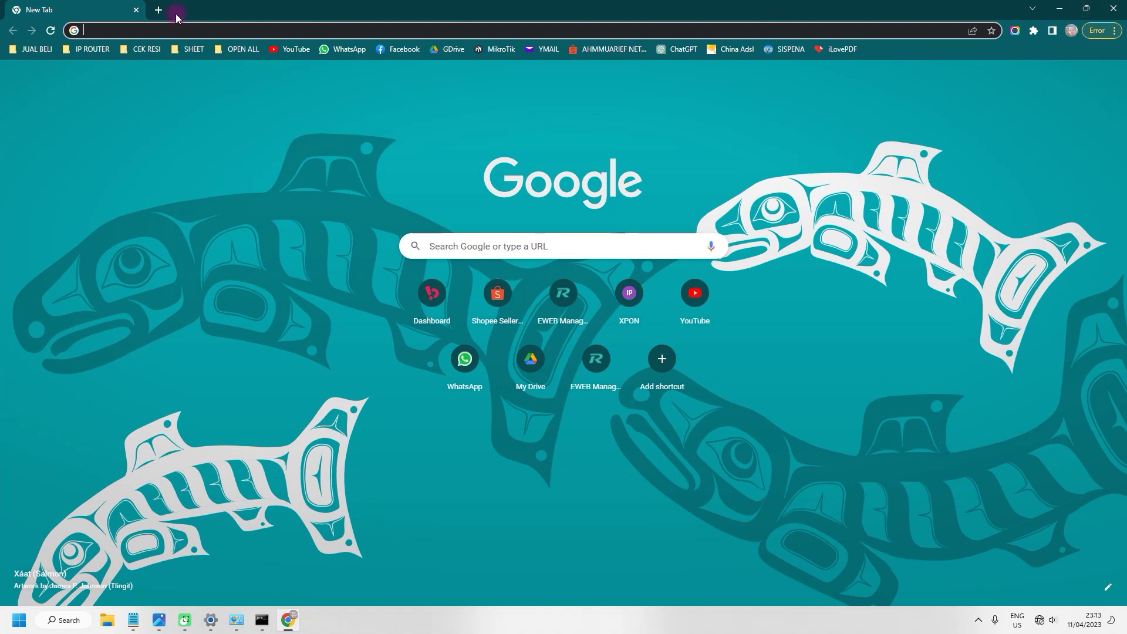
# - Load the router's web interface at 192.168.0.254
pyautogui.write('19')
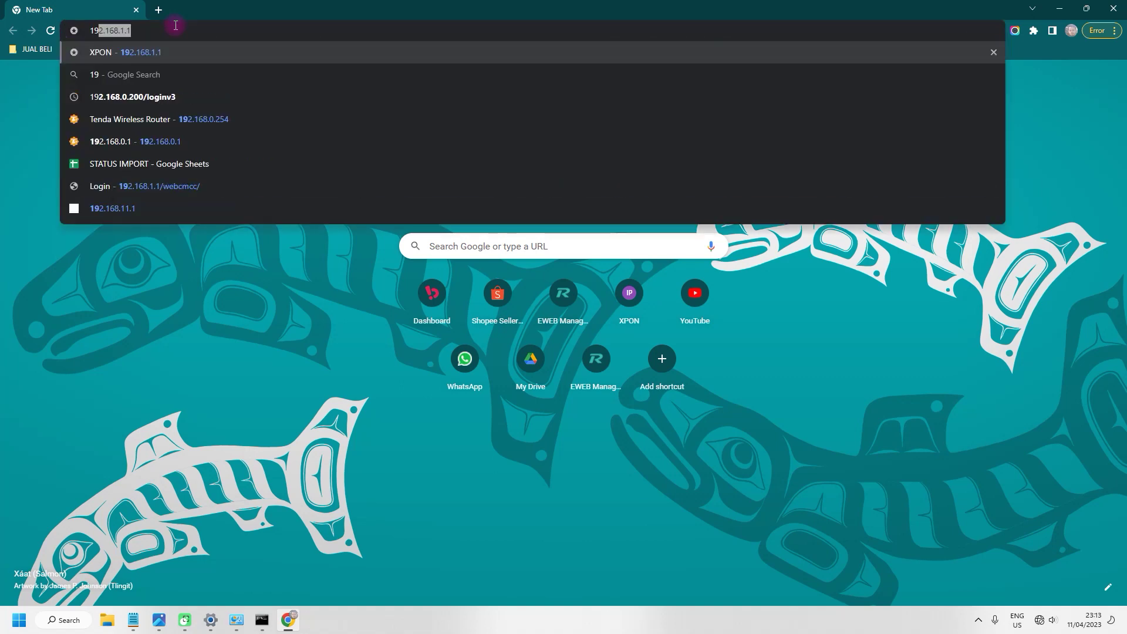
pyautogui.write('2.168.0.')
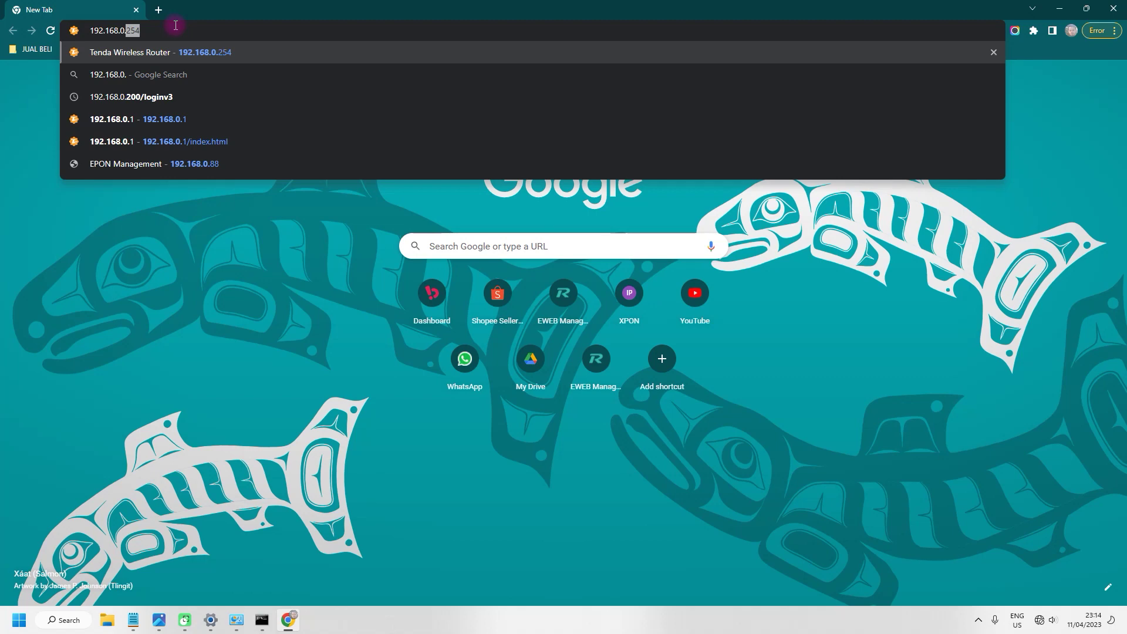
pyautogui.write('25')
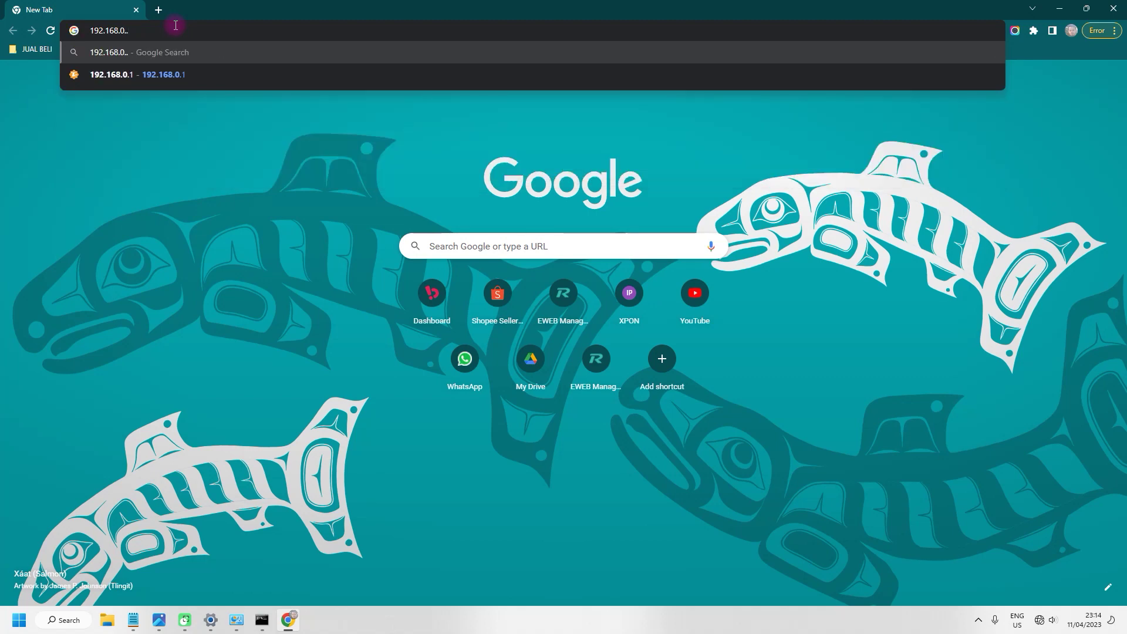
pyautogui.write('4')
pyautogui.press('Return')
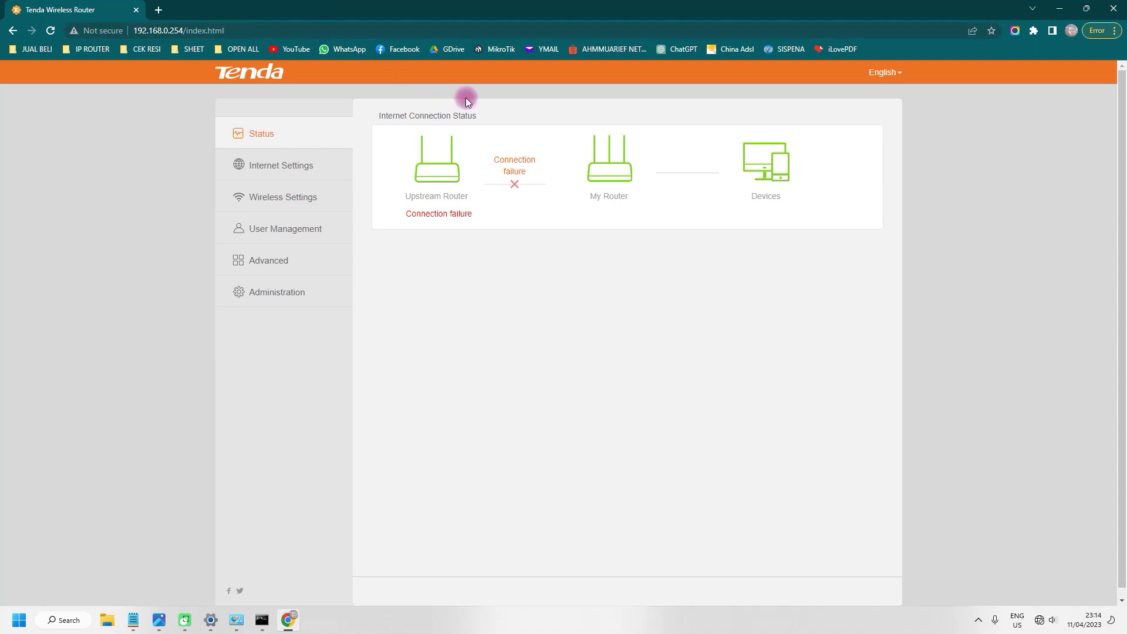
# - Examine the current firmware version in the router's administration settings
pyautogui.click(277, 289)
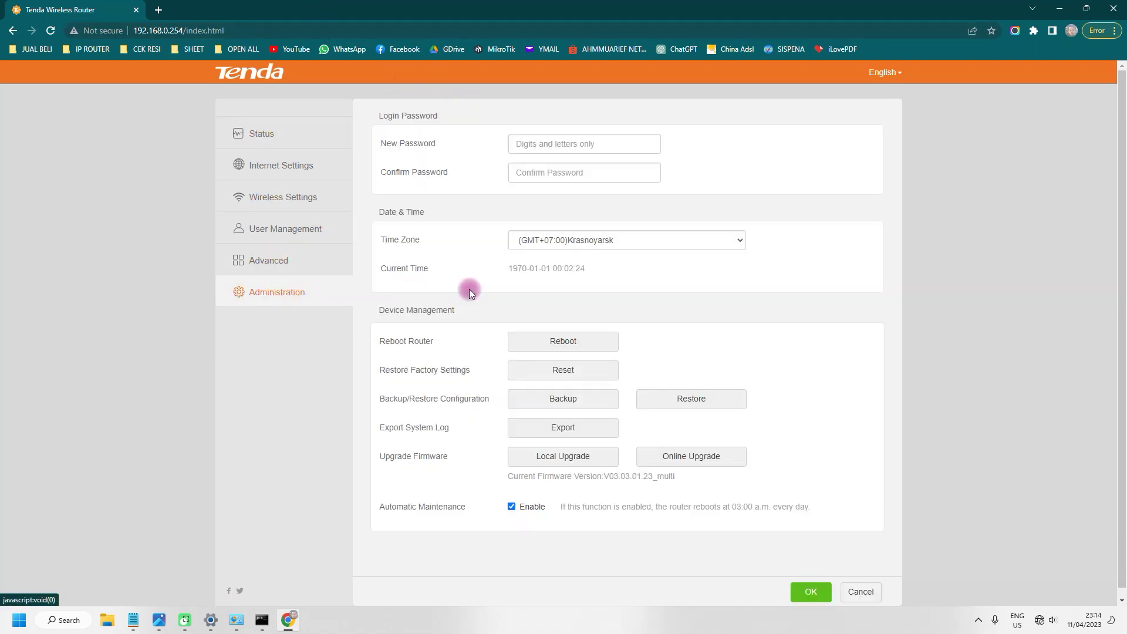
pyautogui.scroll(-1, 638, 304)
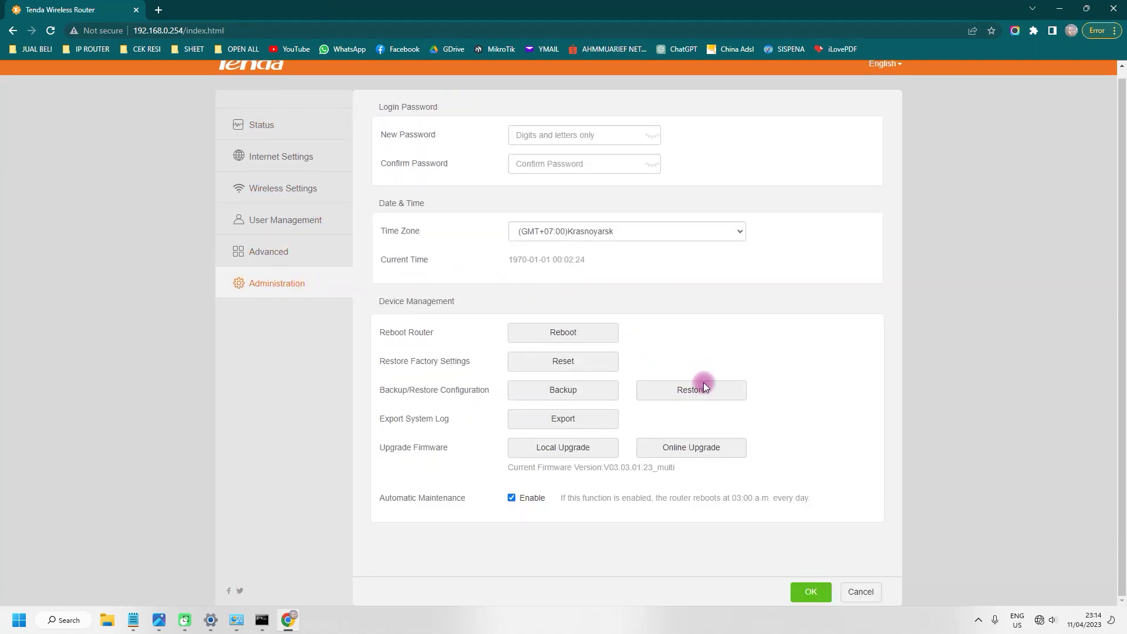
pyautogui.moveTo(604, 467); pyautogui.dragTo(674, 467)
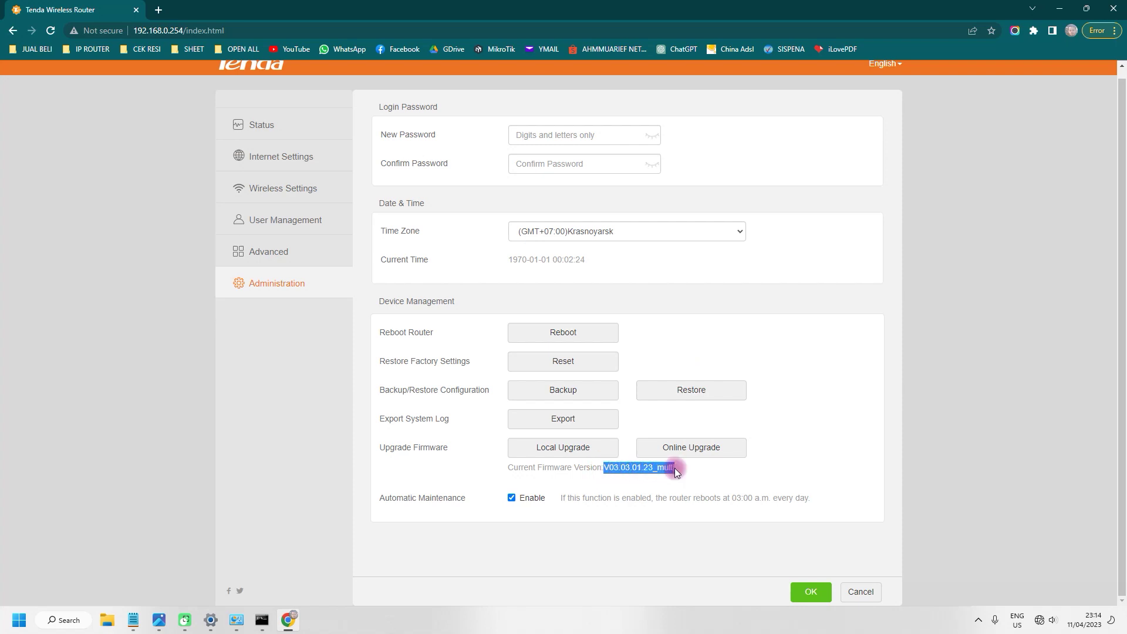
pyautogui.click(637, 476)
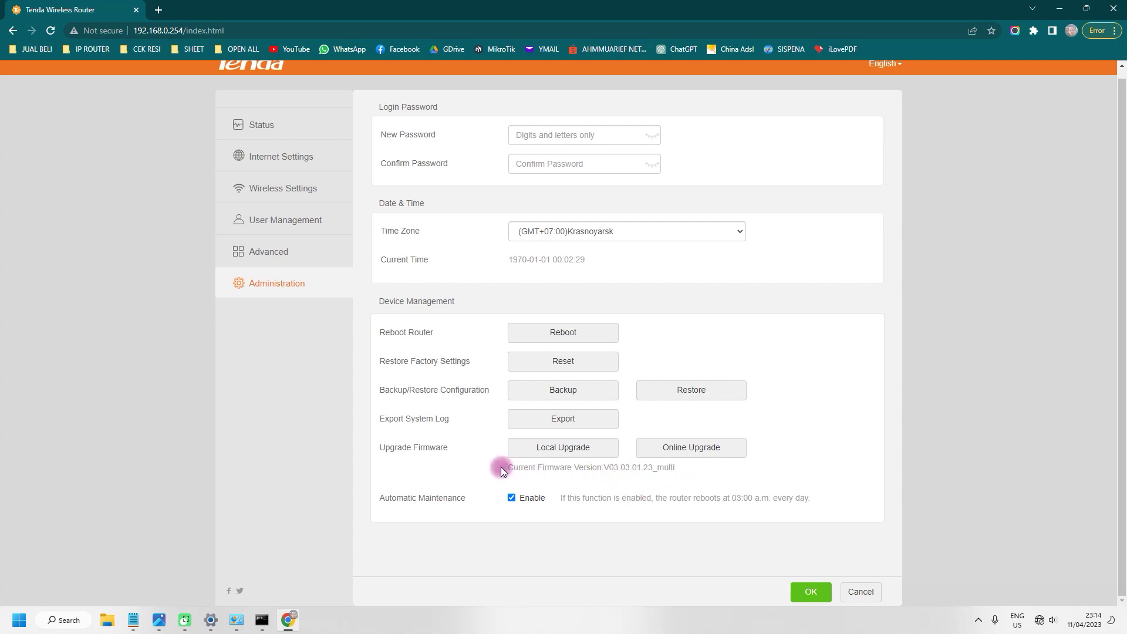
pyautogui.moveTo(537, 468); pyautogui.dragTo(660, 469)
pyautogui.click(613, 467)
pyautogui.scroll(1, 663, 470)
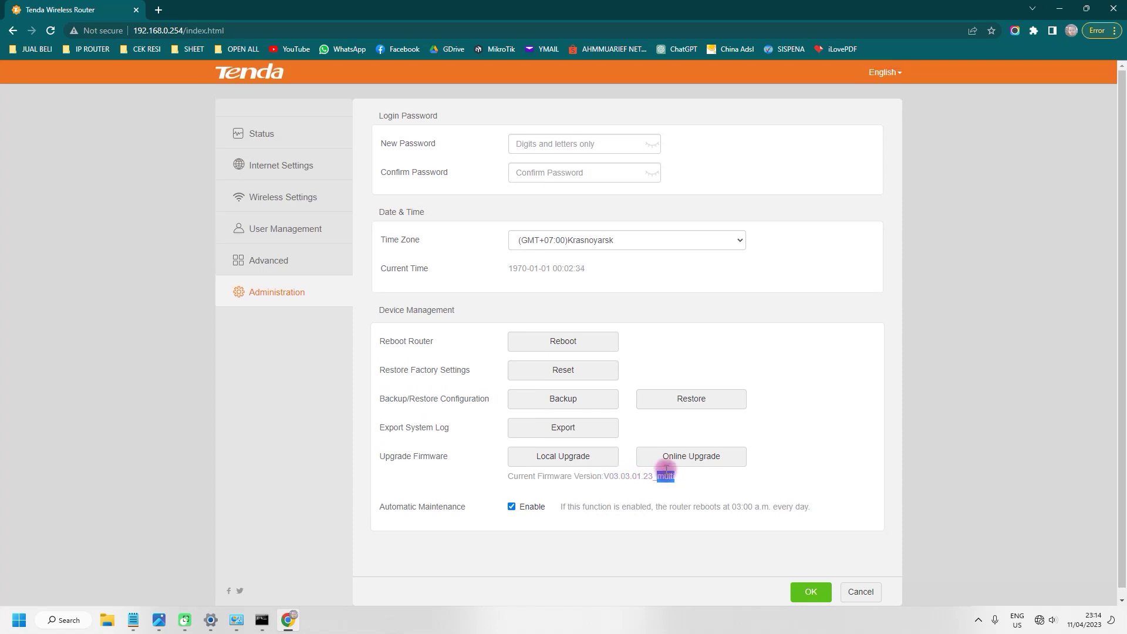
# - Look through the router's advanced, user management, wireless, internet and status pages
pyautogui.click(338, 259)
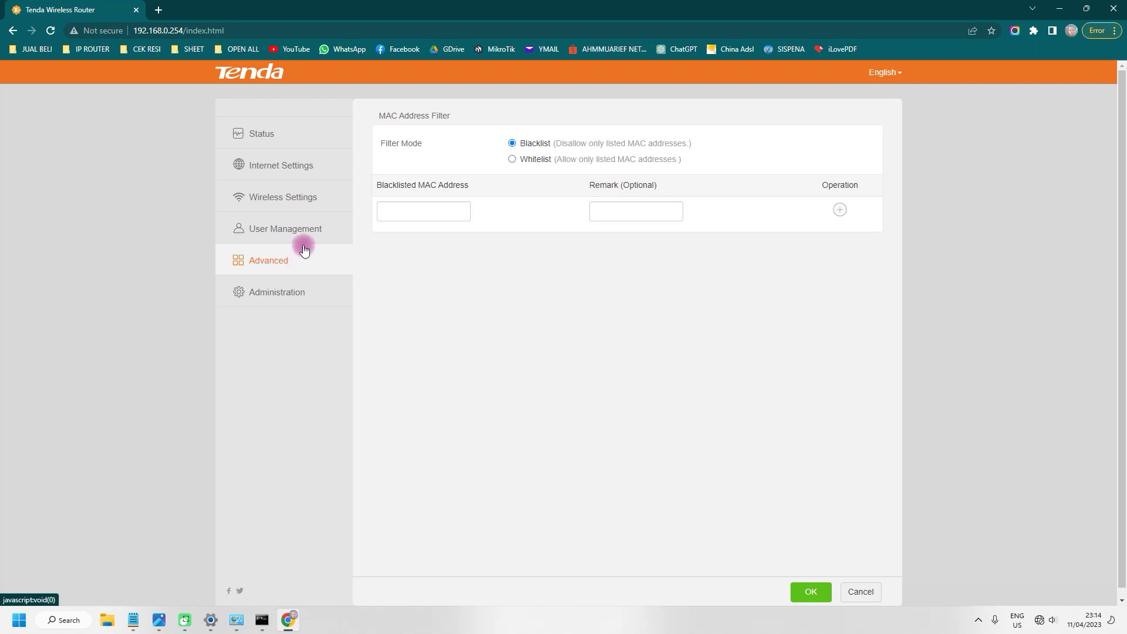
pyautogui.click(307, 229)
pyautogui.click(297, 200)
pyautogui.click(297, 166)
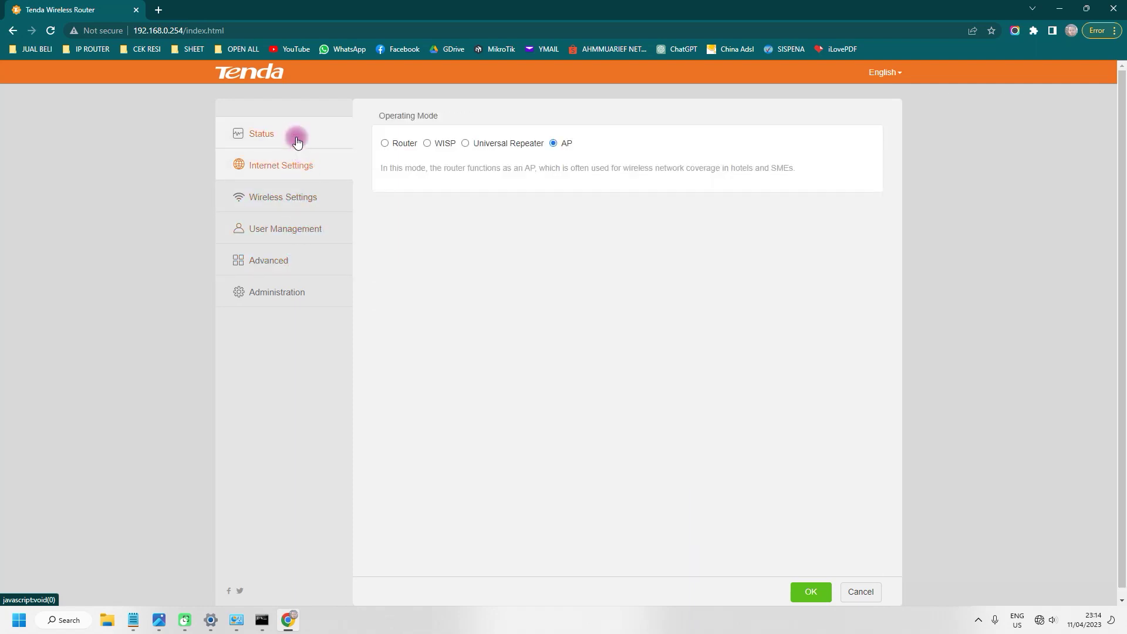
pyautogui.click(295, 136)
# - Restore the router's factory settings from its administration settings and confirm the reset
pyautogui.click(294, 289)
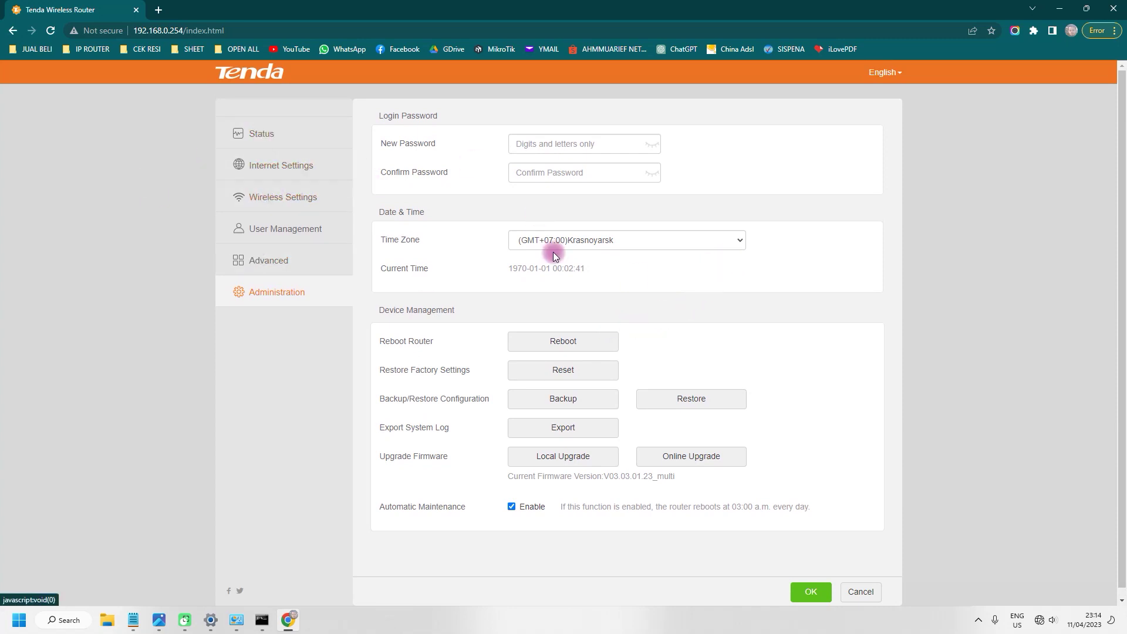
pyautogui.click(541, 370)
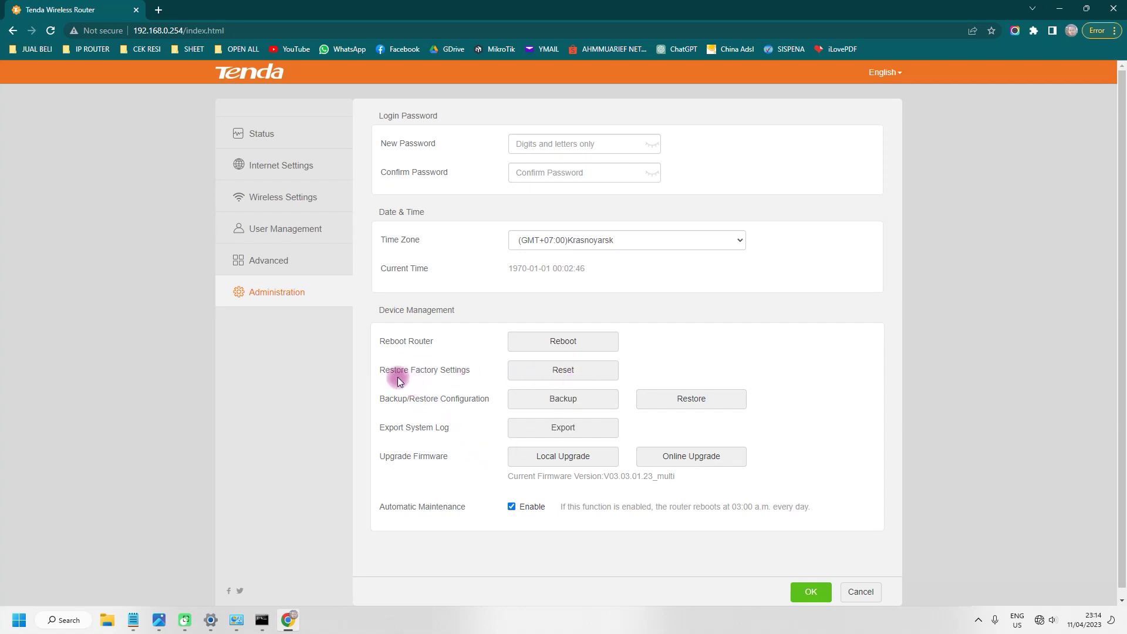
pyautogui.click(581, 371)
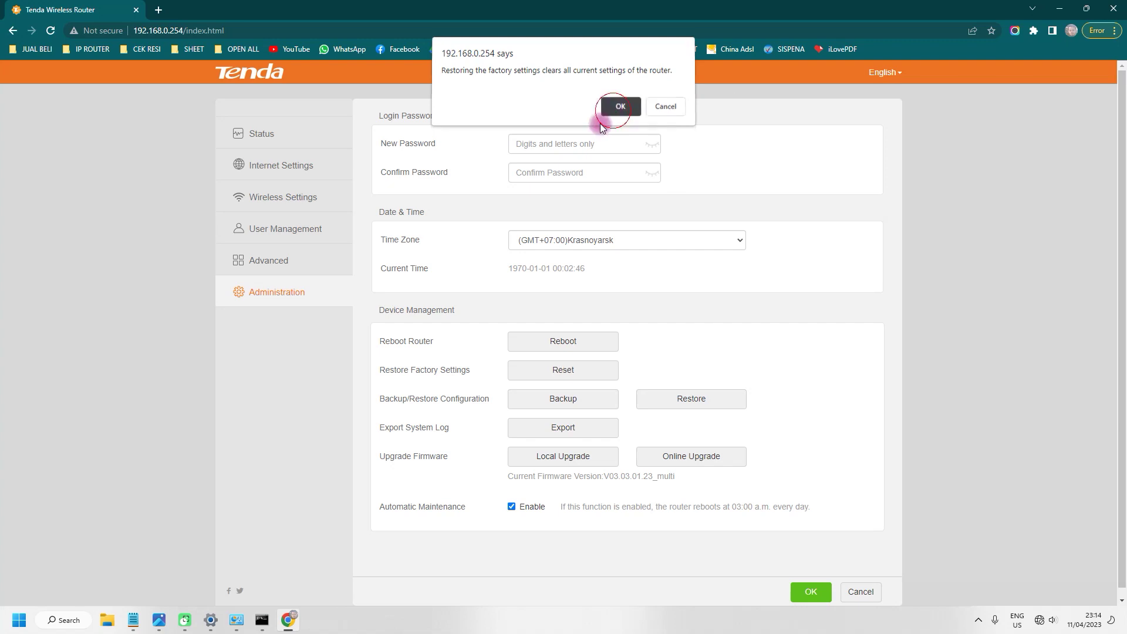
pyautogui.click(613, 111)
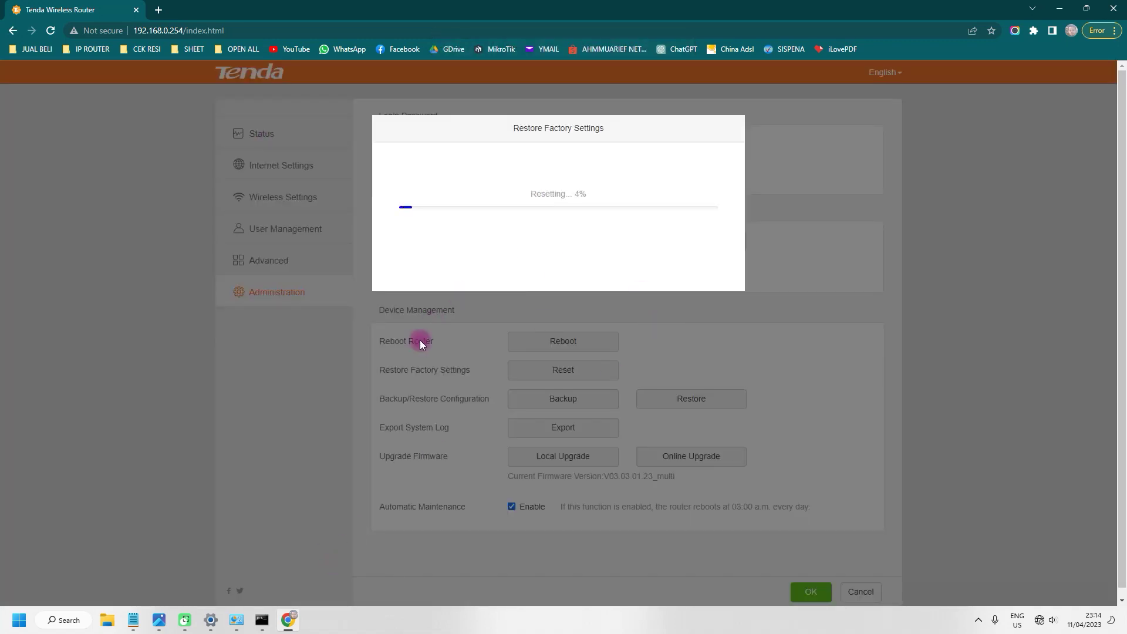
# - Switch to the Notepad note and highlight the router addresses 192.168.0.254 and 192.168.0.1 in it
pyautogui.click(133, 620)
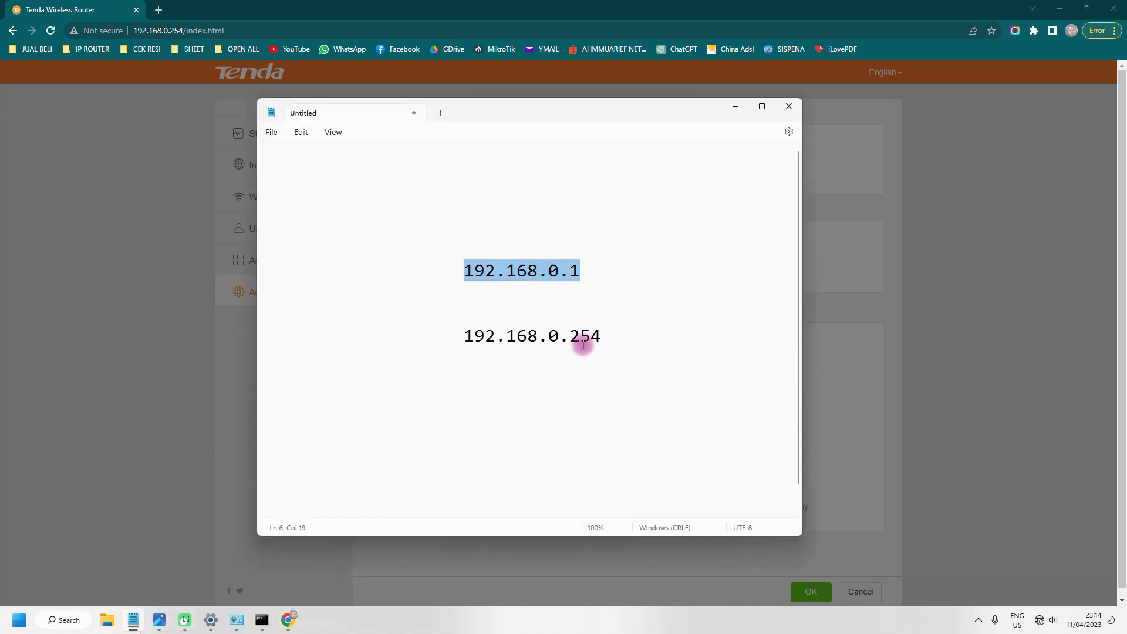
pyautogui.click(574, 336)
pyautogui.moveTo(604, 335); pyautogui.dragTo(469, 341)
pyautogui.moveTo(584, 271); pyautogui.dragTo(468, 270)
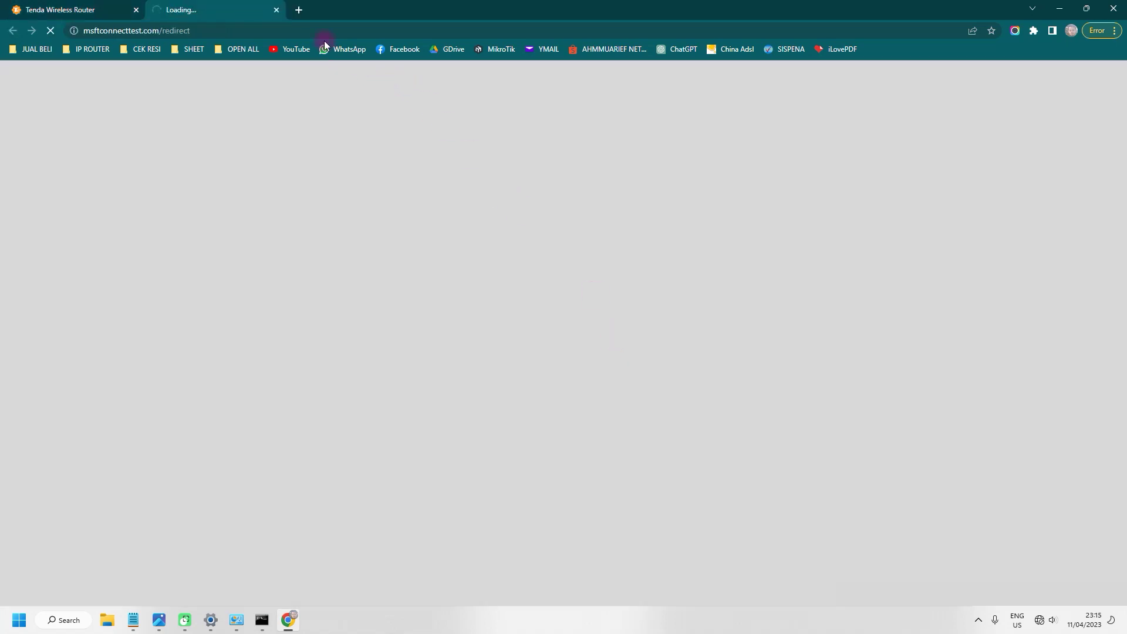
# - Close the extra browser tab and finish the Tenda setup wizard at 192.168.0.1 with Dynamic IP Address and no WiFi password
pyautogui.click(276, 10)
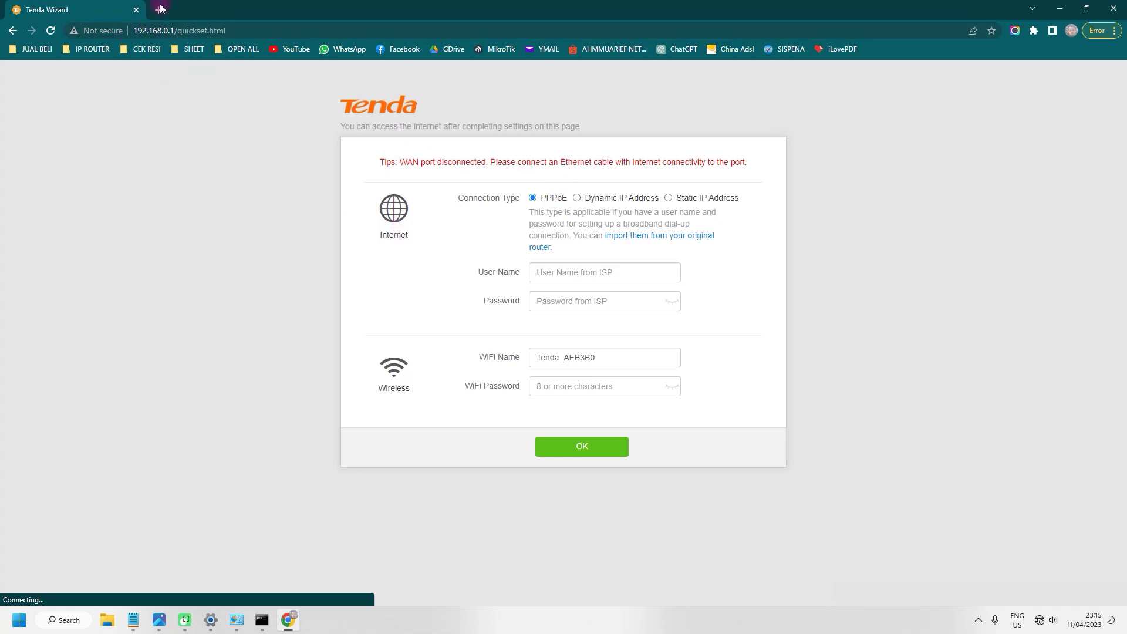
pyautogui.click(136, 31)
pyautogui.moveTo(136, 31); pyautogui.dragTo(155, 39)
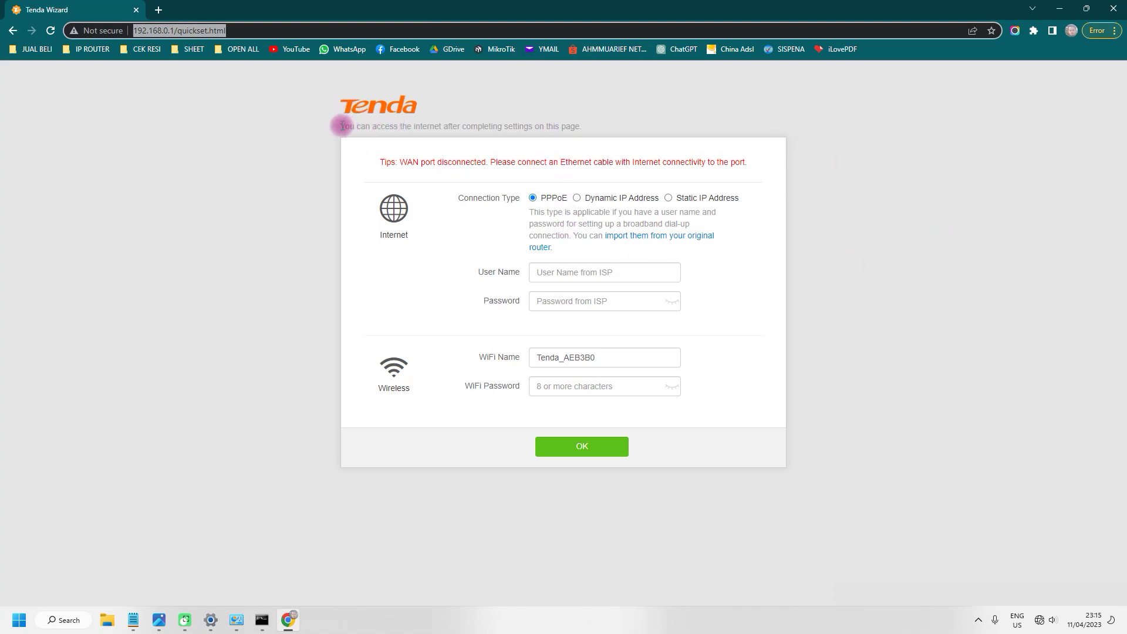
pyautogui.moveTo(342, 126); pyautogui.dragTo(587, 123)
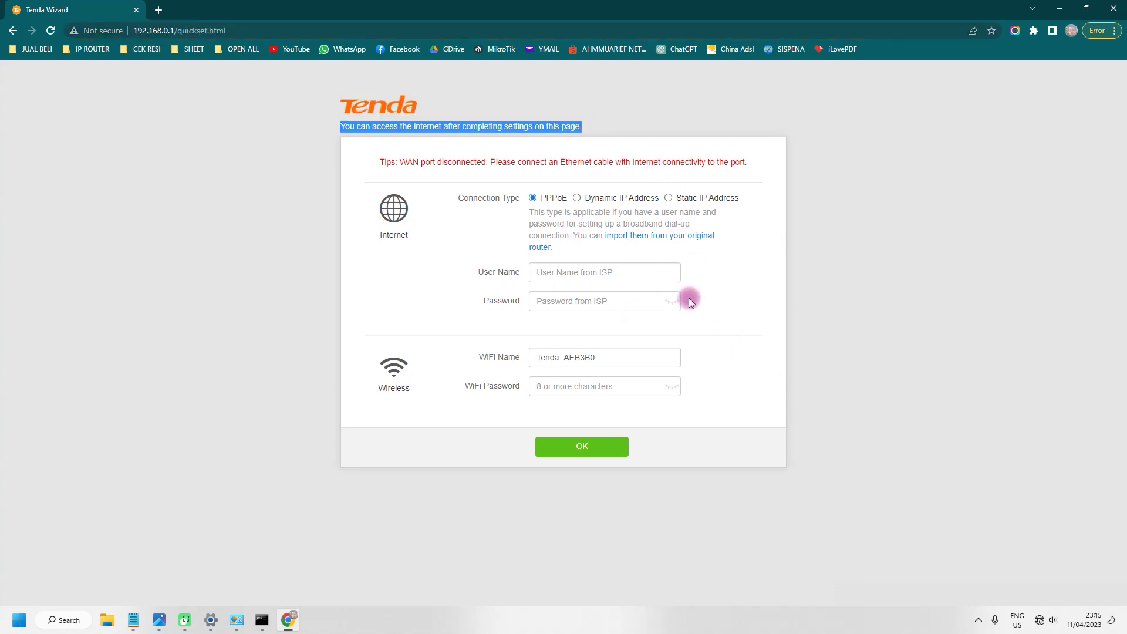
pyautogui.click(620, 199)
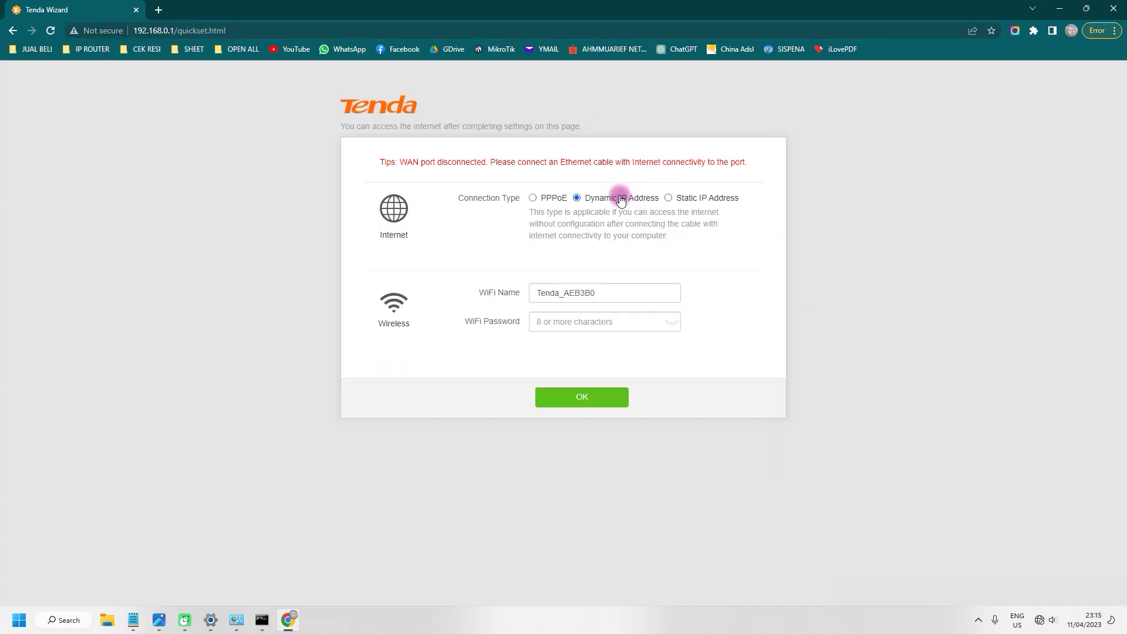
pyautogui.click(583, 397)
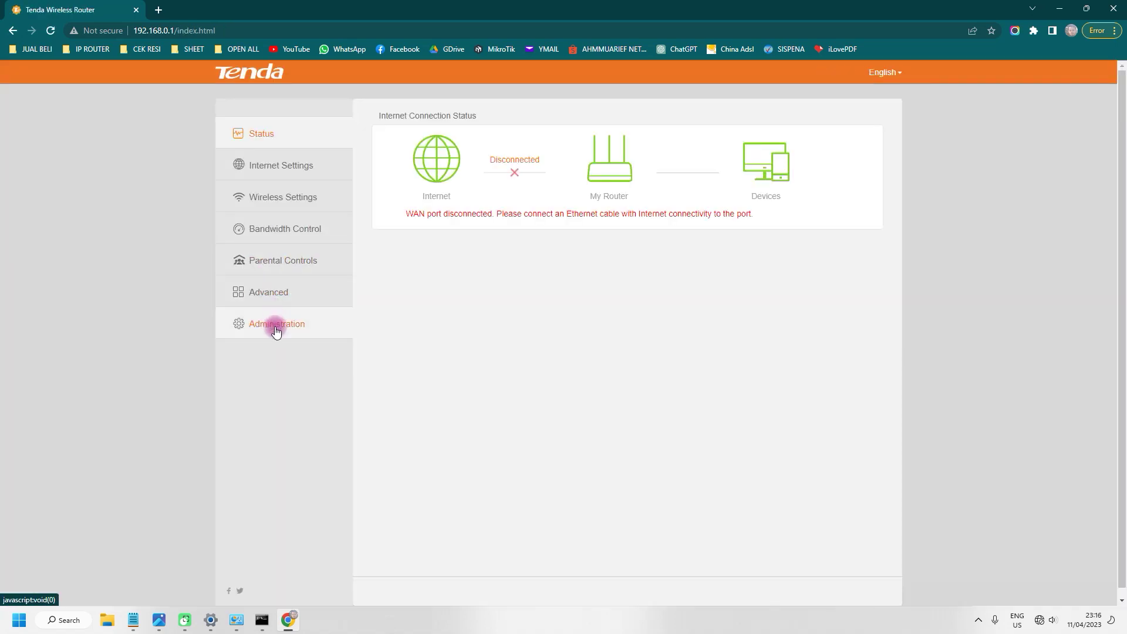
# - Examine the LAN parameters, the Remote Web-based Management options and the current firmware version in the administration settings
pyautogui.click(327, 330)
pyautogui.scroll(-3, 596, 309)
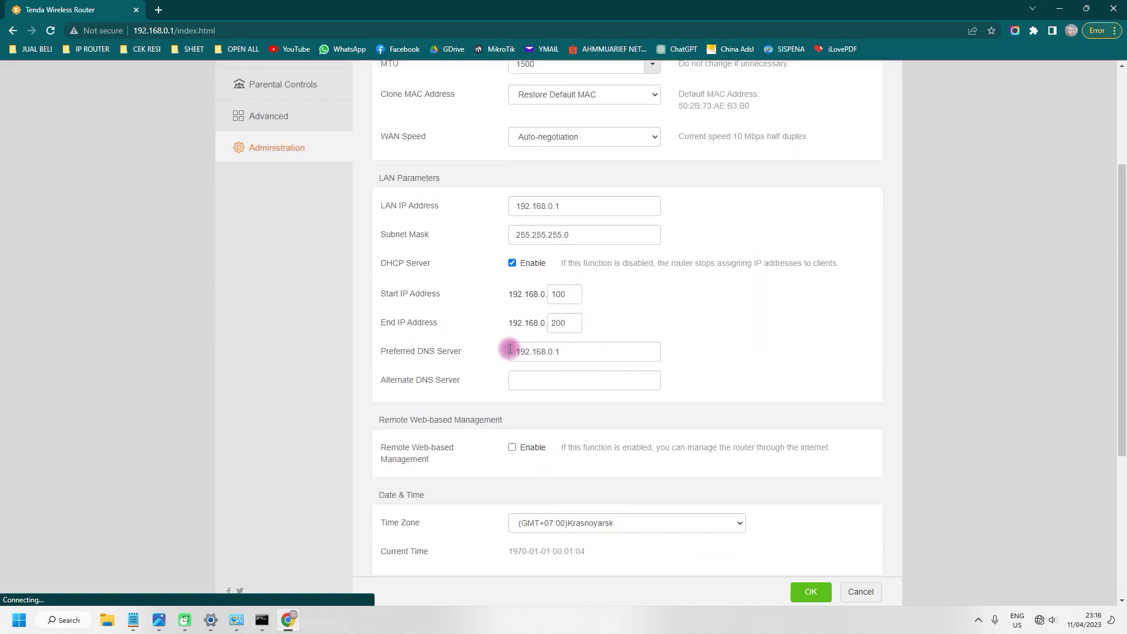
pyautogui.scroll(-2, 591, 231)
pyautogui.scroll(1, 579, 304)
pyautogui.moveTo(579, 294); pyautogui.dragTo(492, 301)
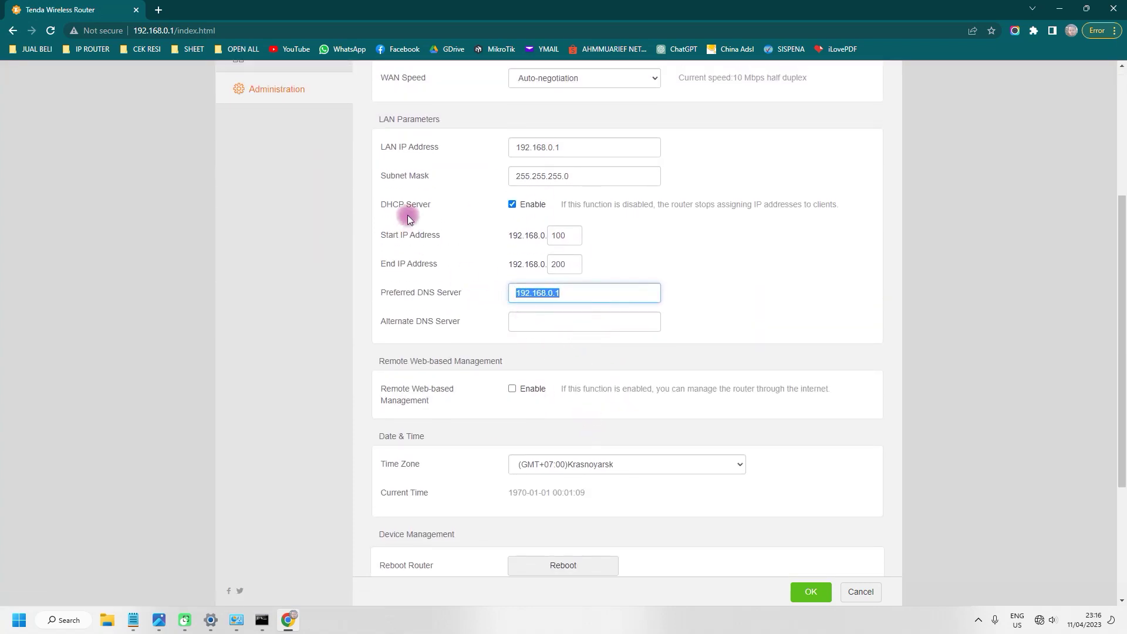
pyautogui.scroll(-3, 450, 271)
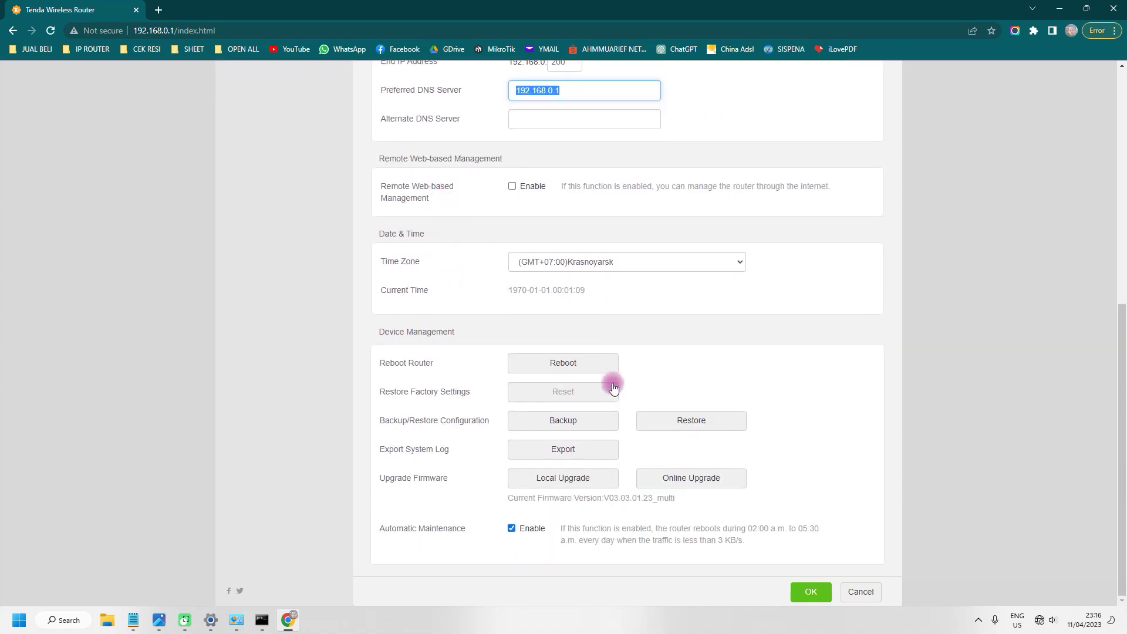
pyautogui.click(512, 186)
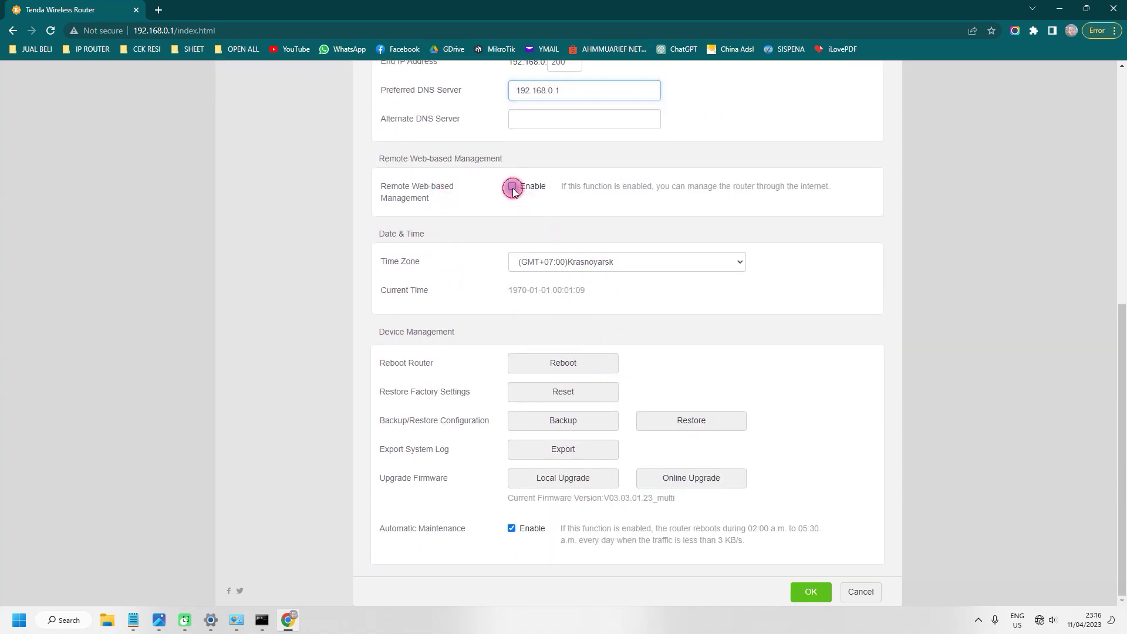
pyautogui.scroll(-1, 647, 409)
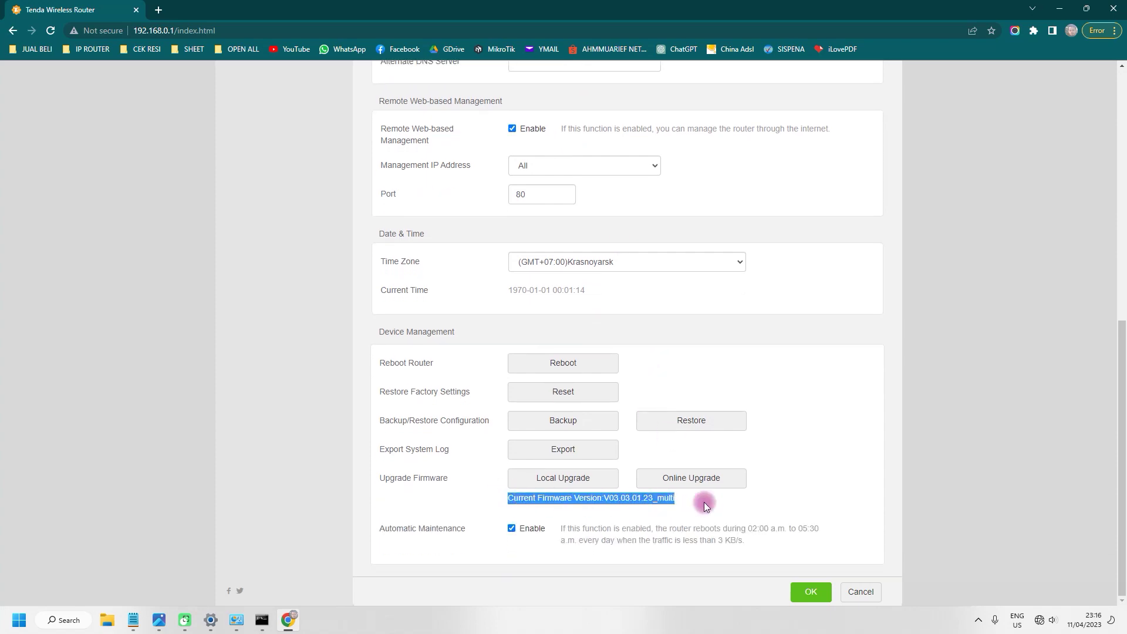
pyautogui.scroll(9, 791, 478)
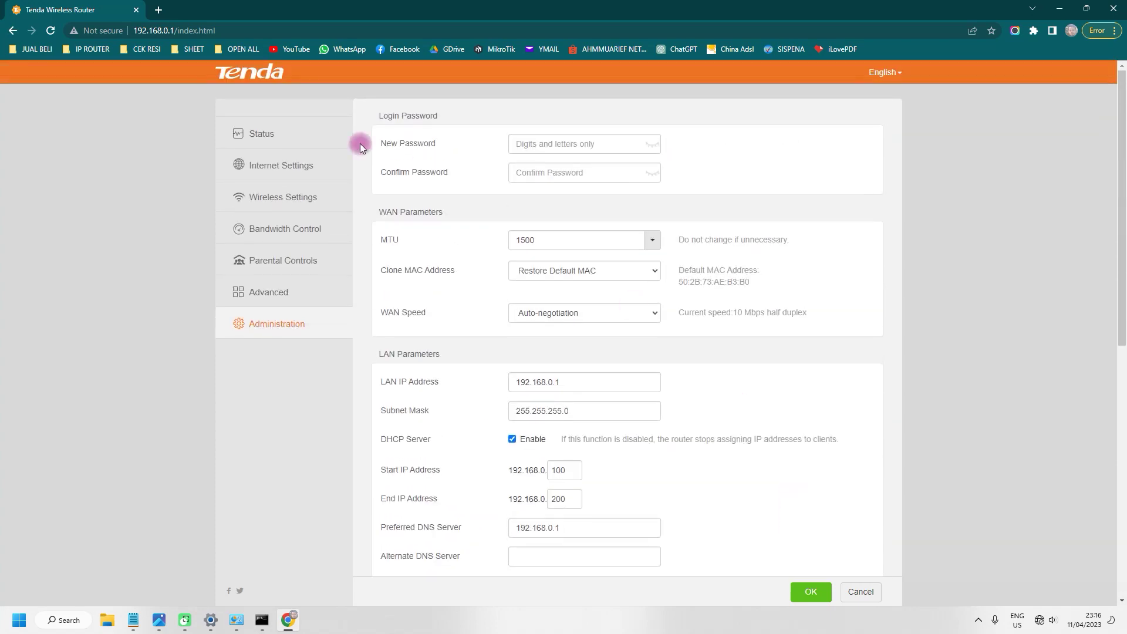
# - Look through the status, wireless and internet settings, trying the WISP operating mode and keeping Router selected
pyautogui.click(268, 130)
pyautogui.click(271, 161)
pyautogui.click(273, 194)
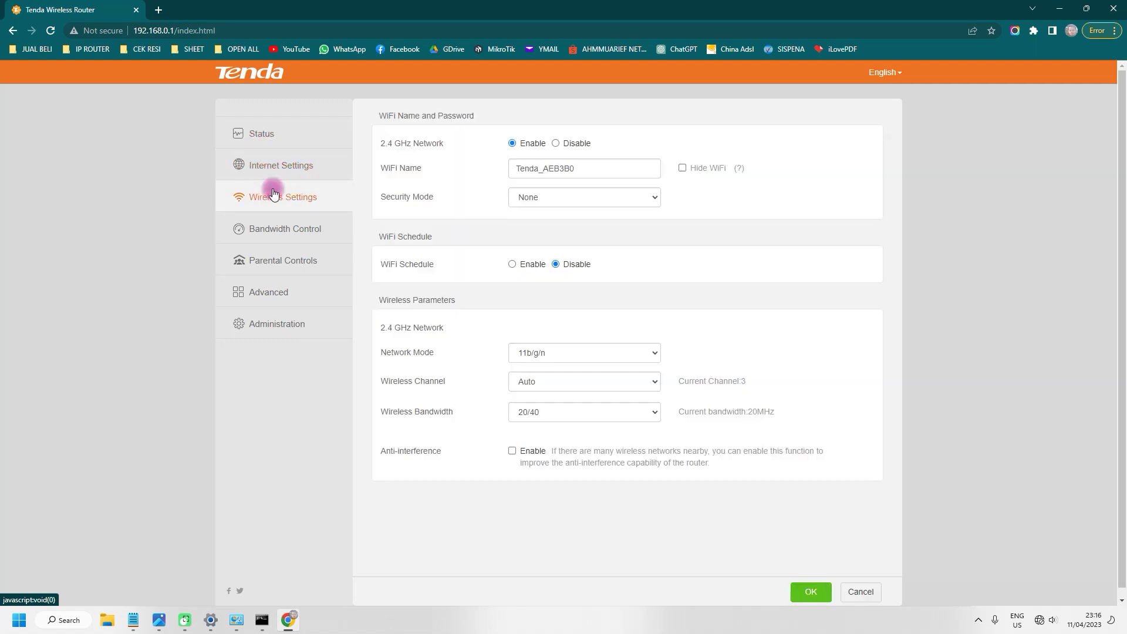
pyautogui.click(252, 165)
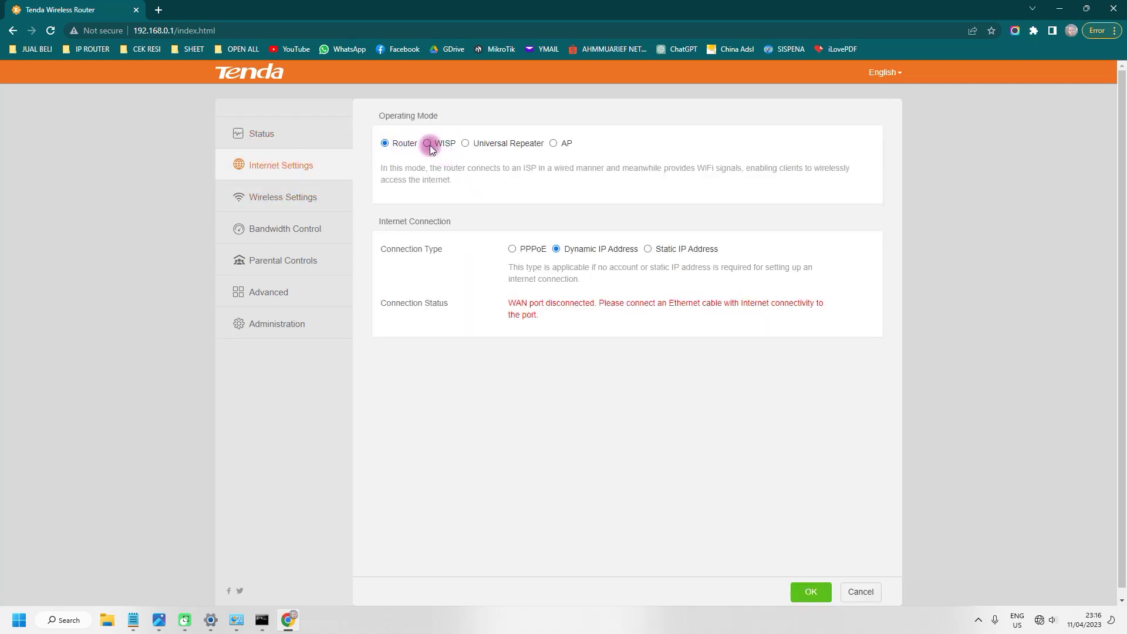
pyautogui.click(436, 145)
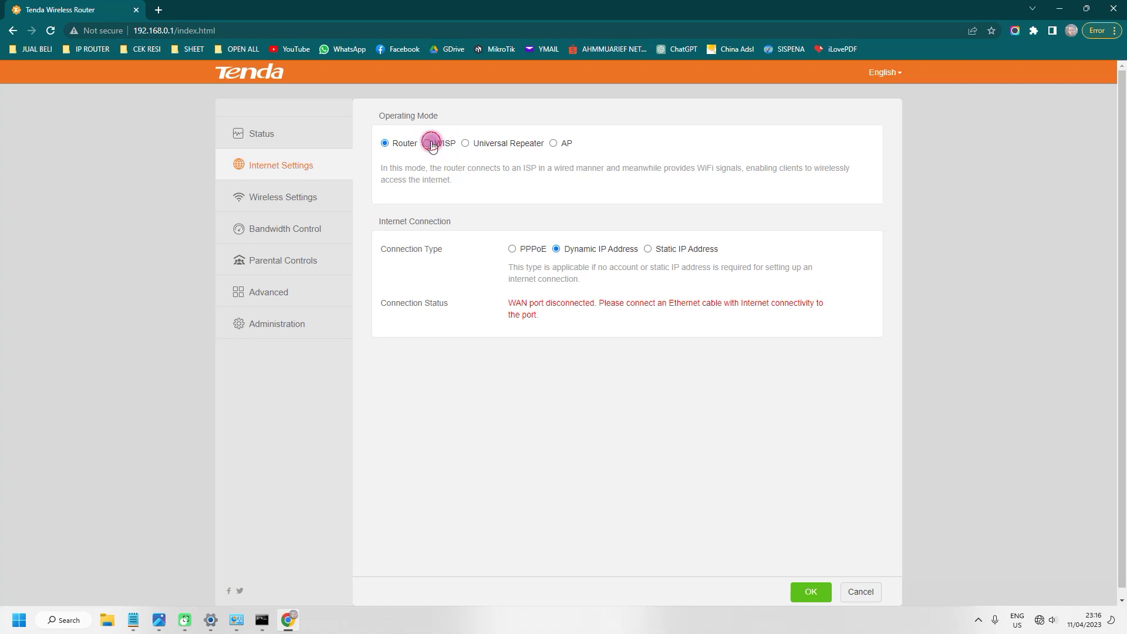
pyautogui.click(385, 144)
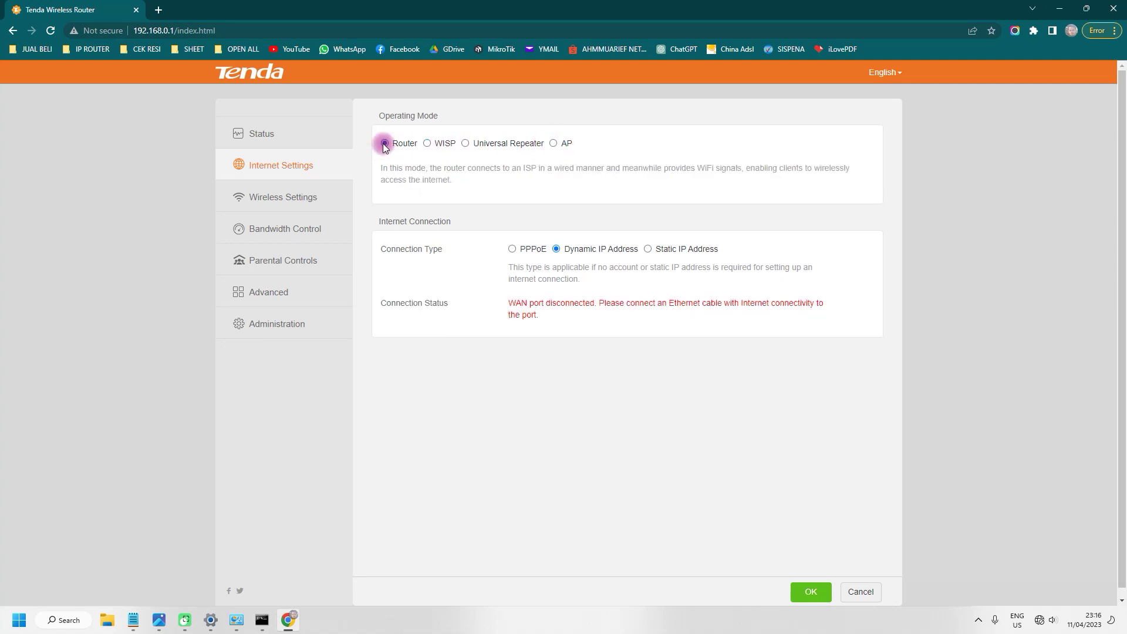
# - Return to the router's status page and examine the Internet Connection Status section
pyautogui.click(300, 135)
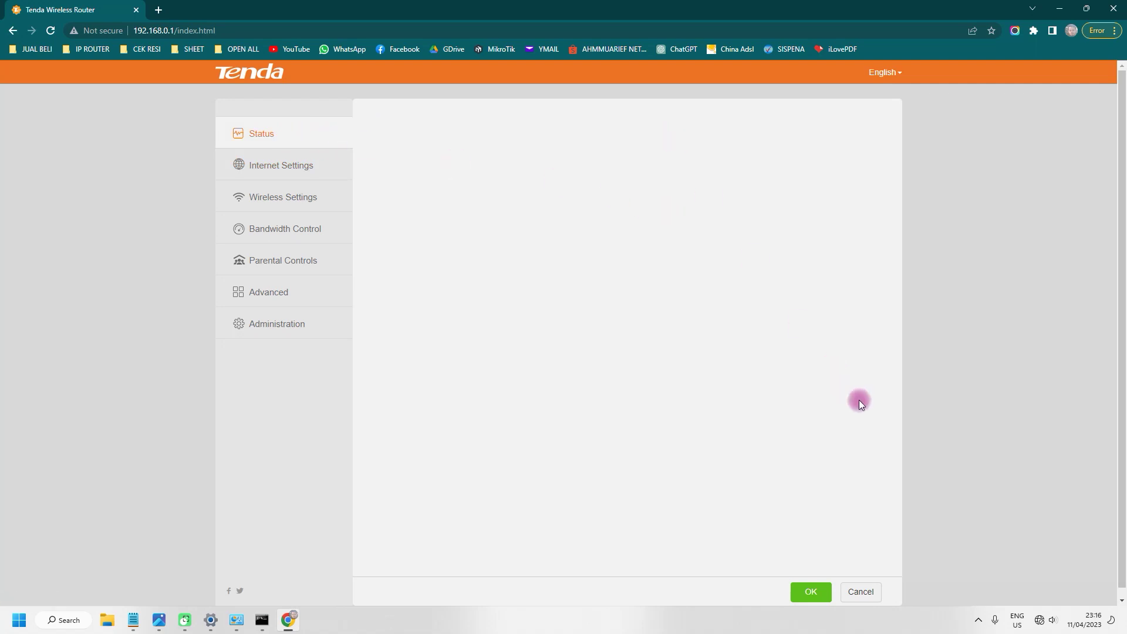
pyautogui.scroll(-1, 858, 399)
pyautogui.scroll(1, 860, 404)
pyautogui.click(323, 126)
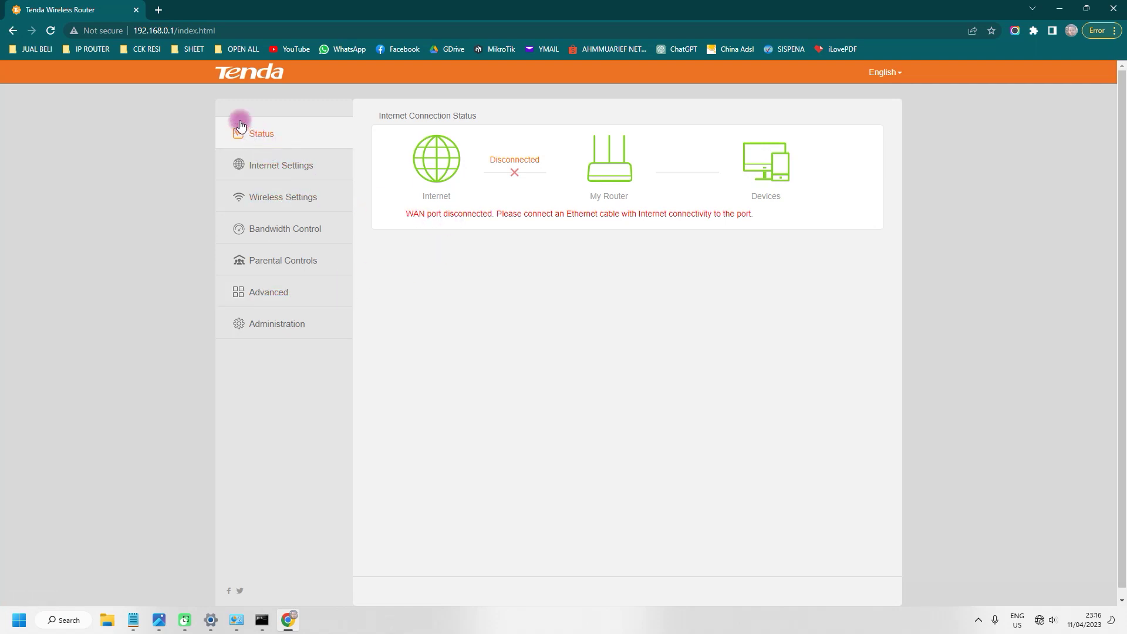
pyautogui.moveTo(373, 113); pyautogui.dragTo(475, 113)
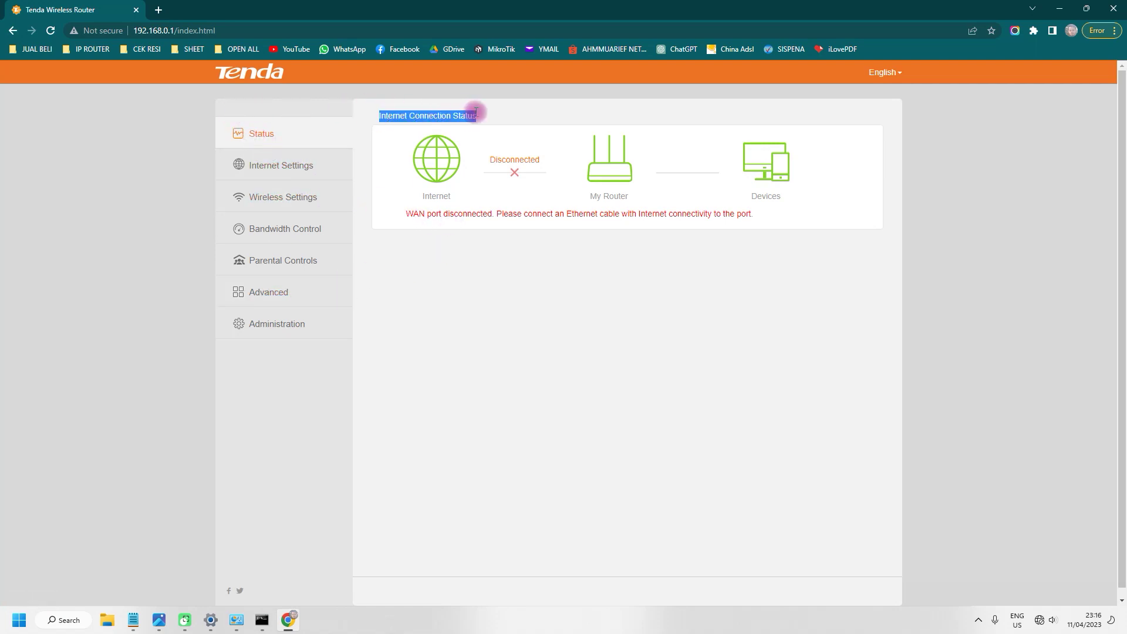